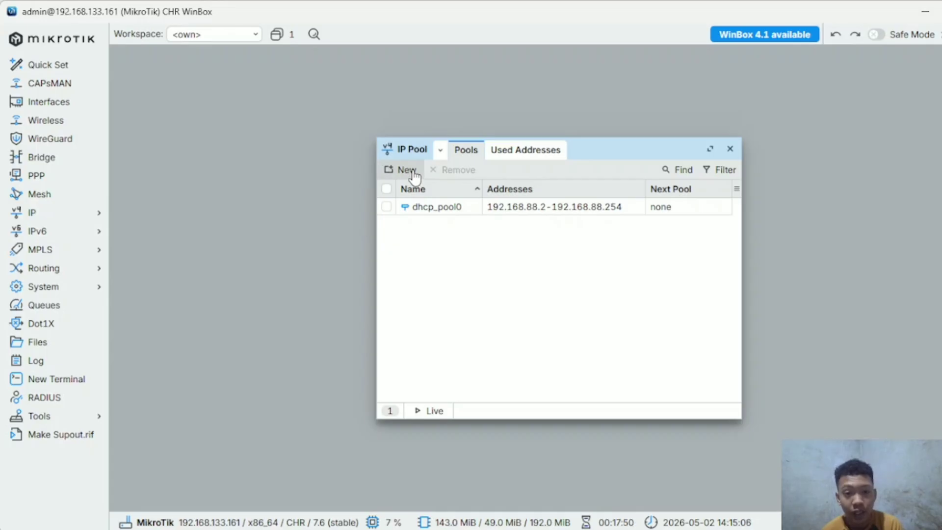
- Start a new IP pool and name it DHCP-Pool1
click(407, 169)
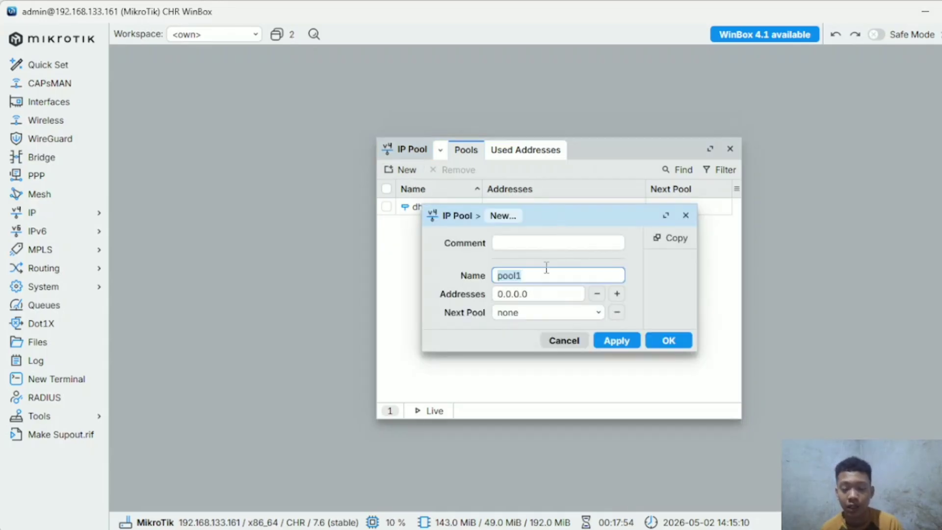
key(BackSpace)
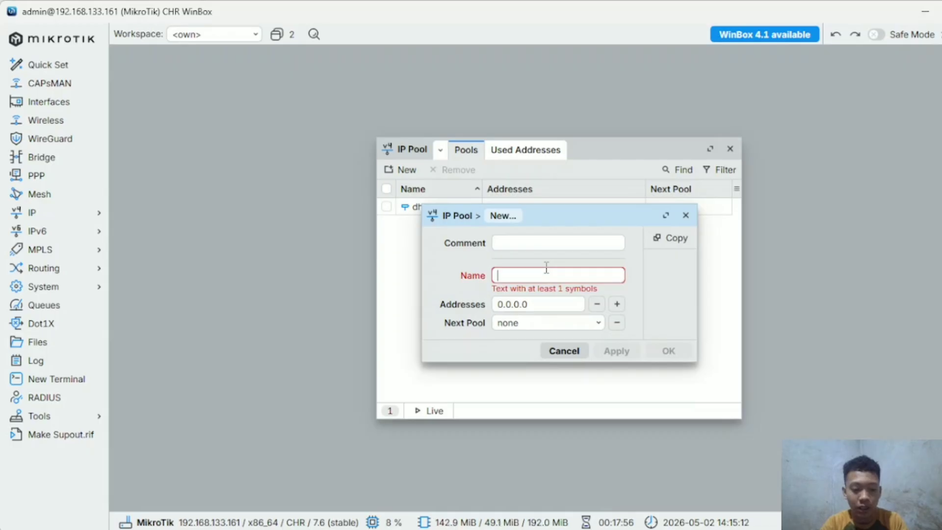
text(DHCP)
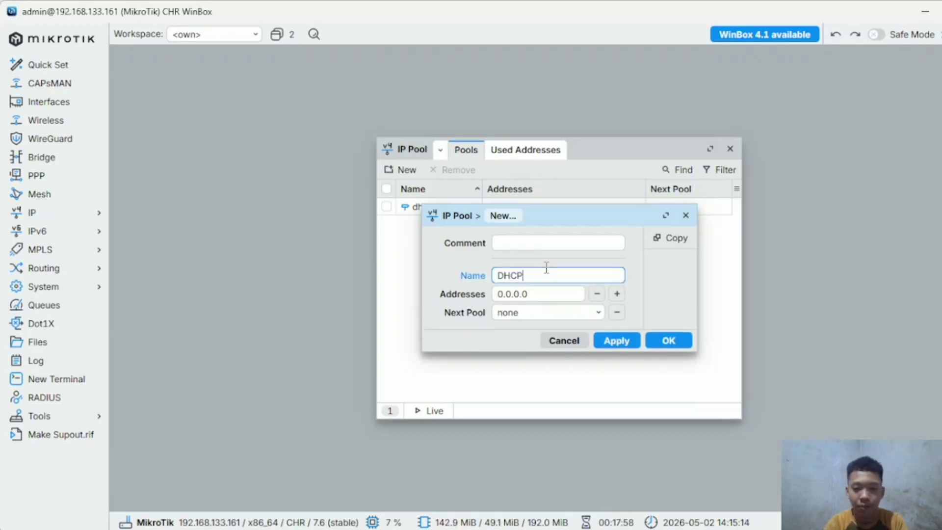
text(-P)
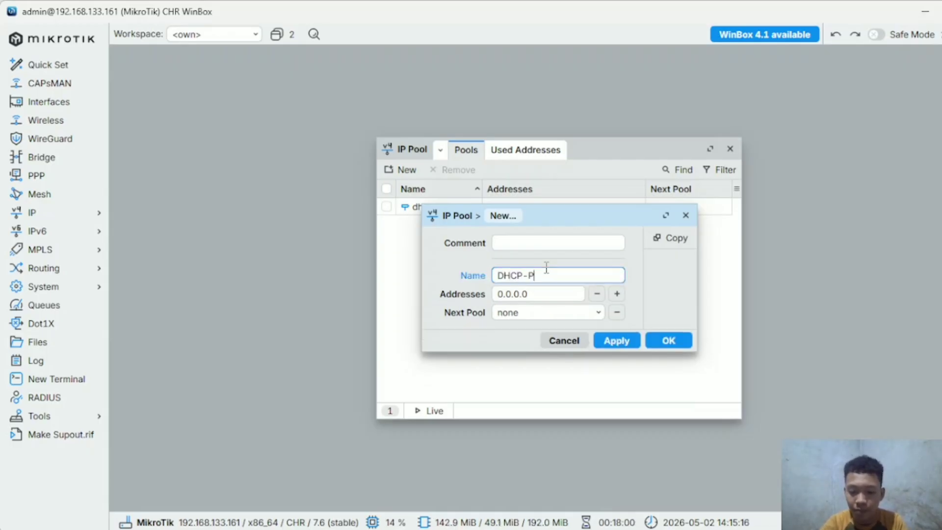
text(ool)
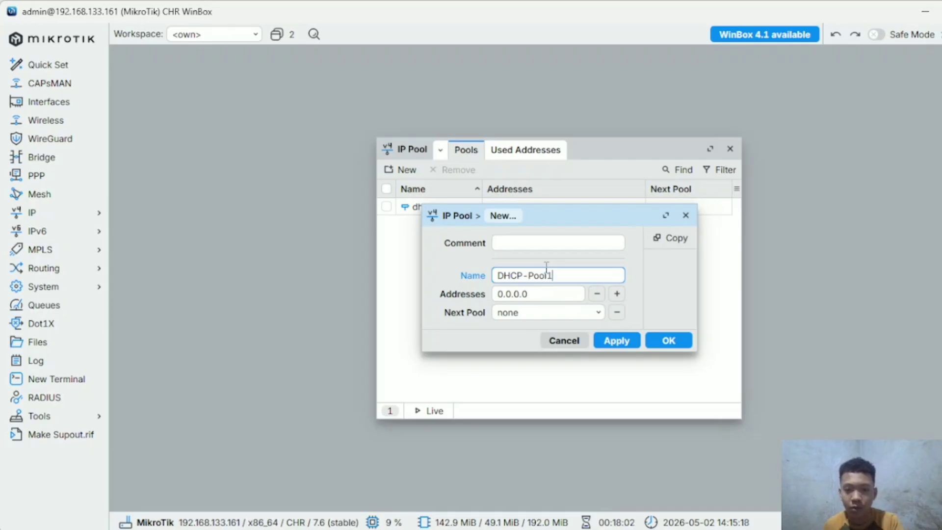
text(1)
- Set the pool's address range to 192.168.88.11-192.168.88.41 and save the pool
click(563, 294)
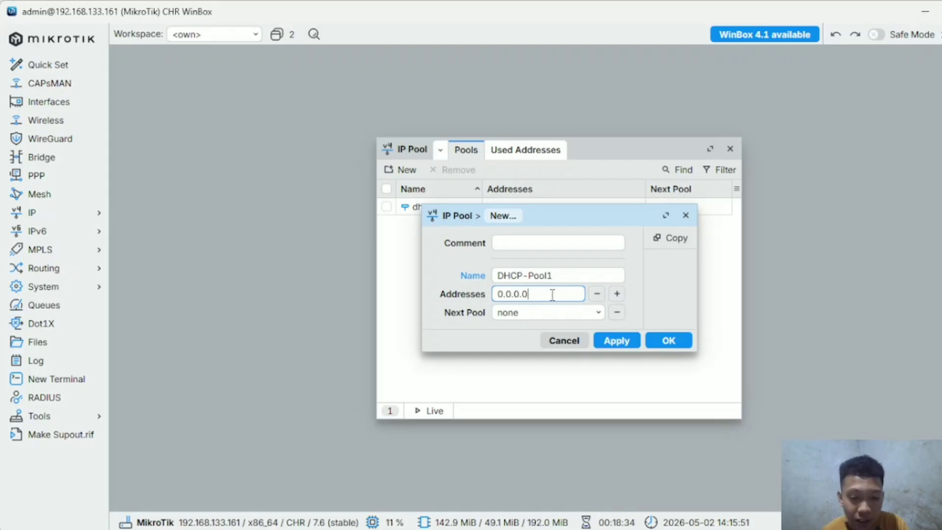
drag(553, 294, 473, 304)
text(192)
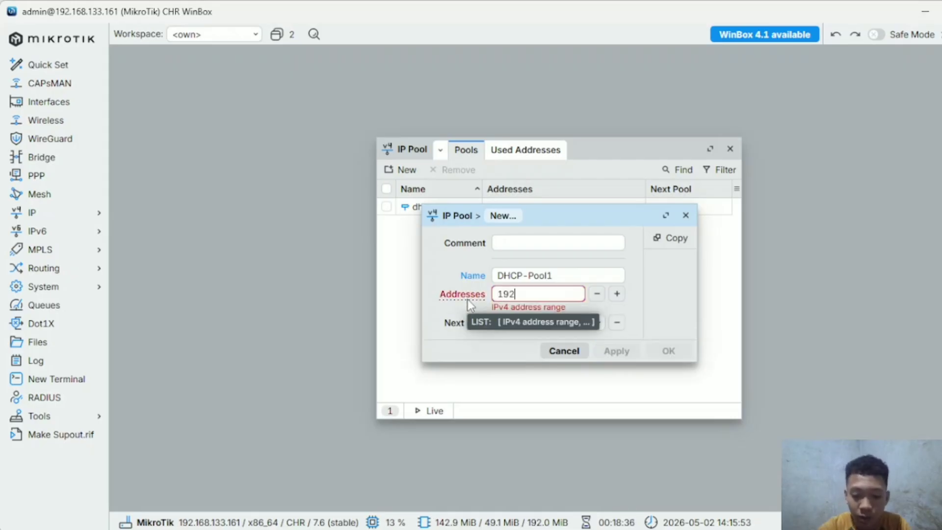
text(.168.)
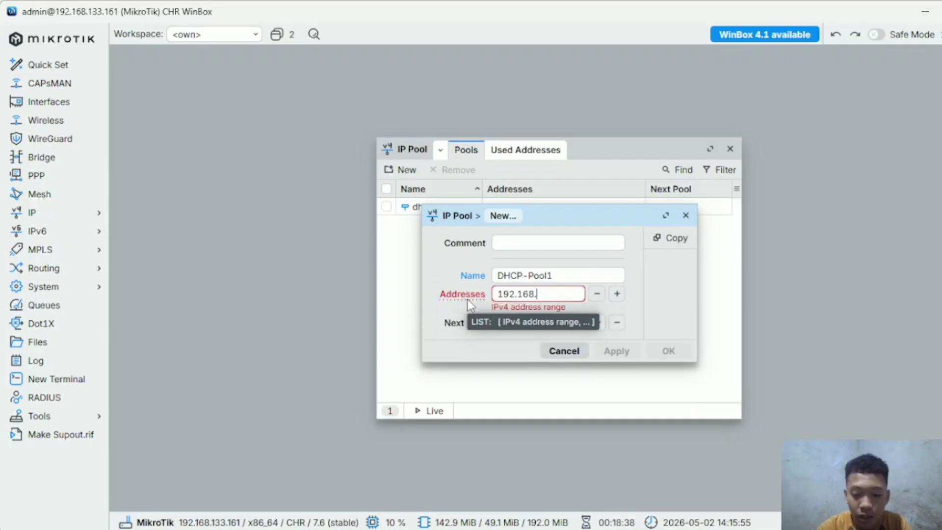
text(88.)
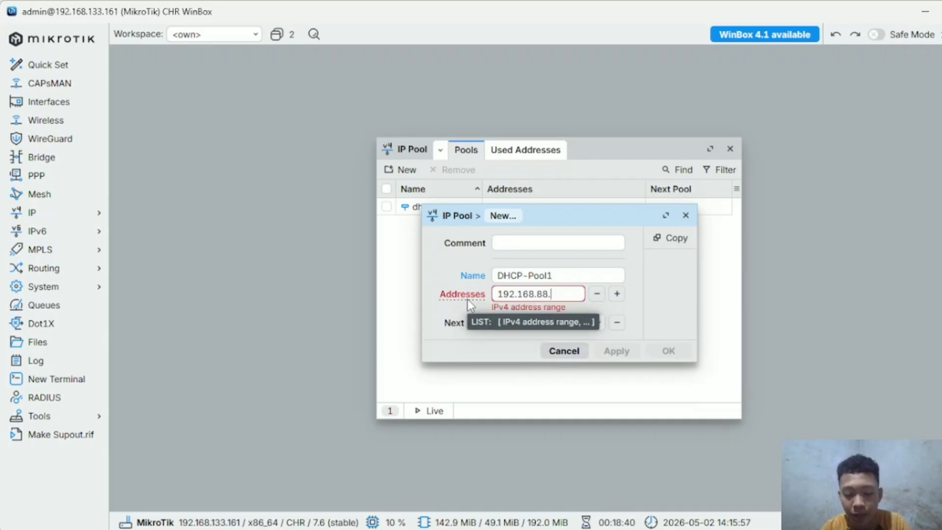
text(11)
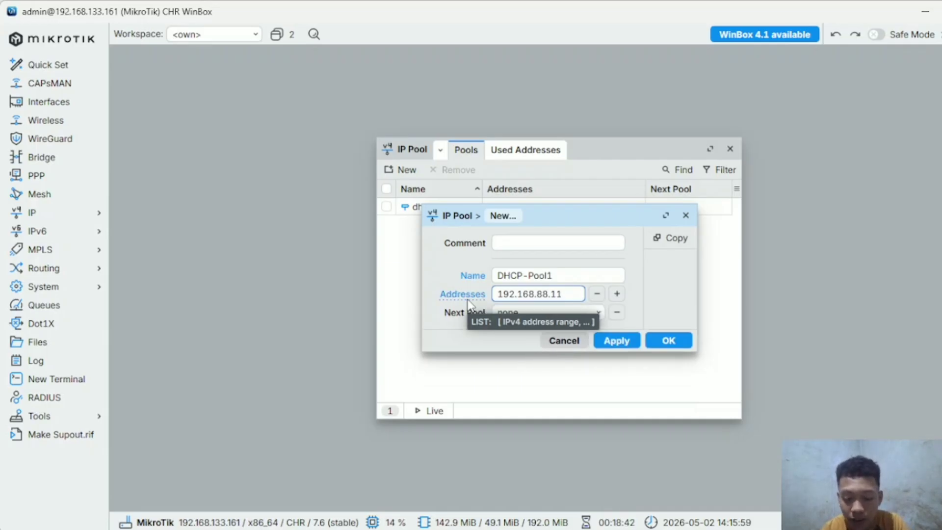
text(-192)
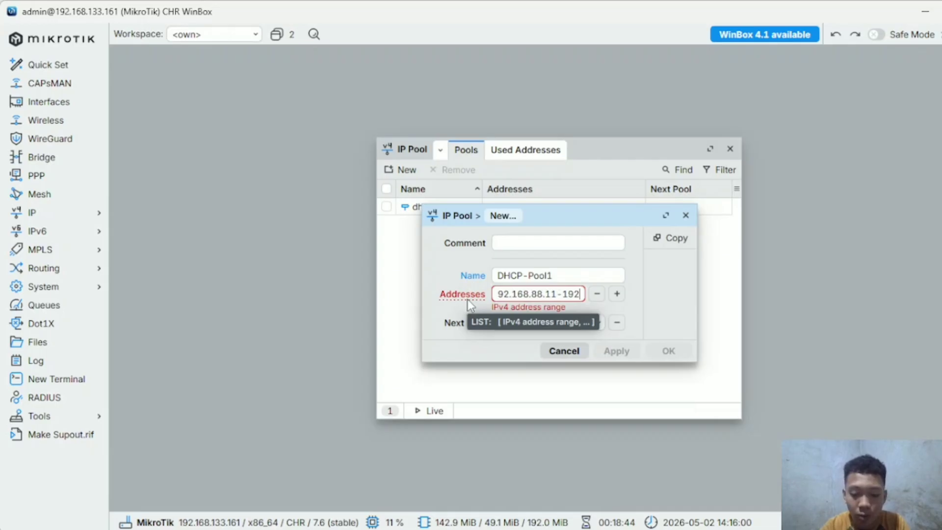
text(.168.8)
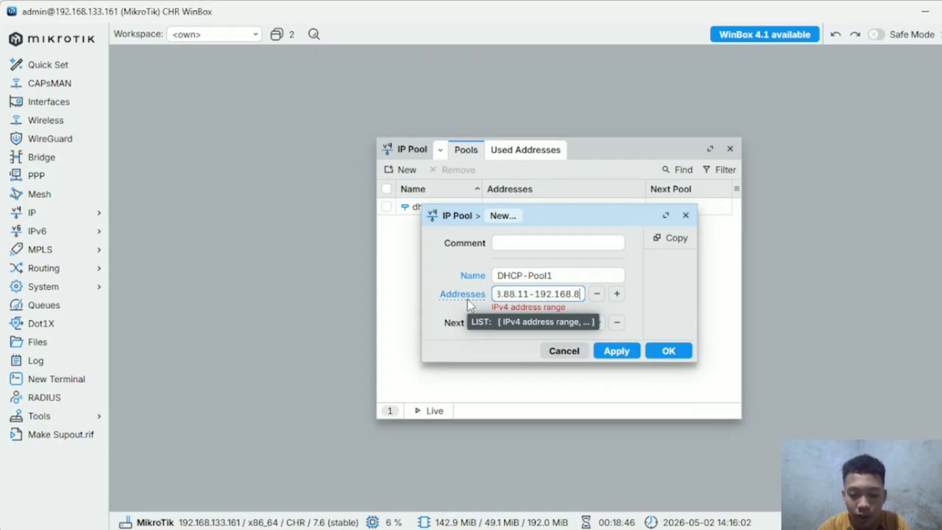
text(8.41)
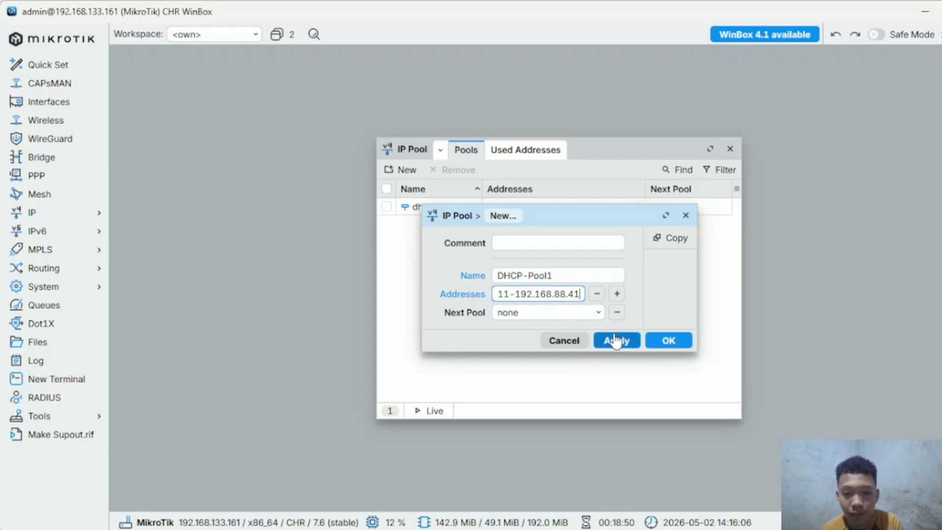
click(633, 342)
click(666, 343)
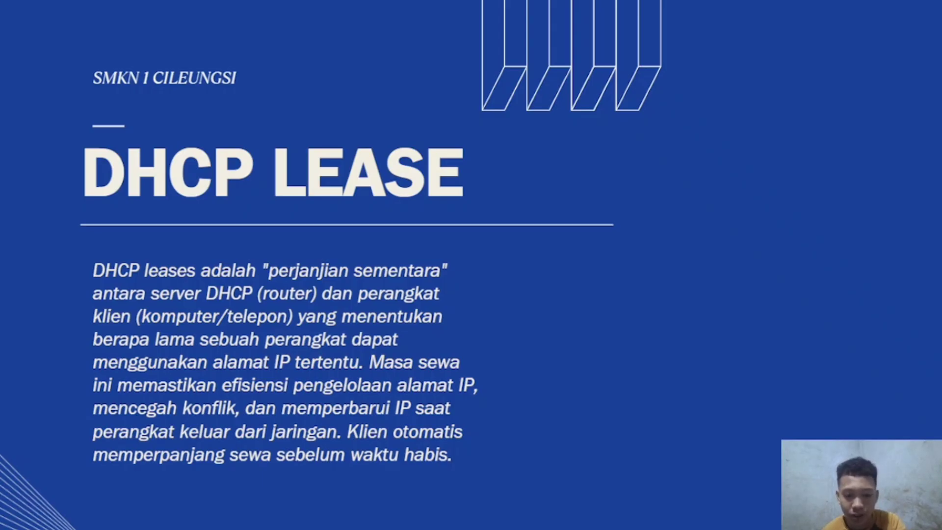
- Switch to WinBox and start a new DHCP server lease with the address 192.168.88.17
key(alt+Tab)
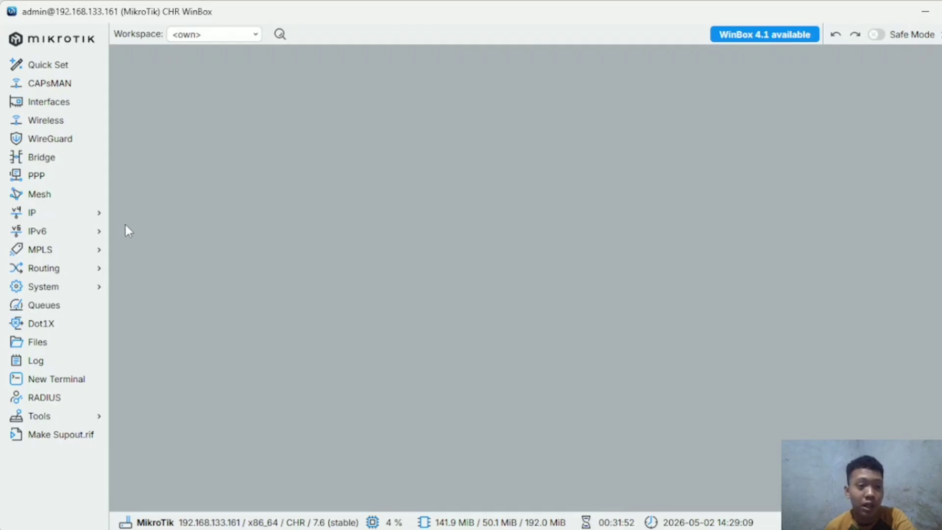
click(93, 212)
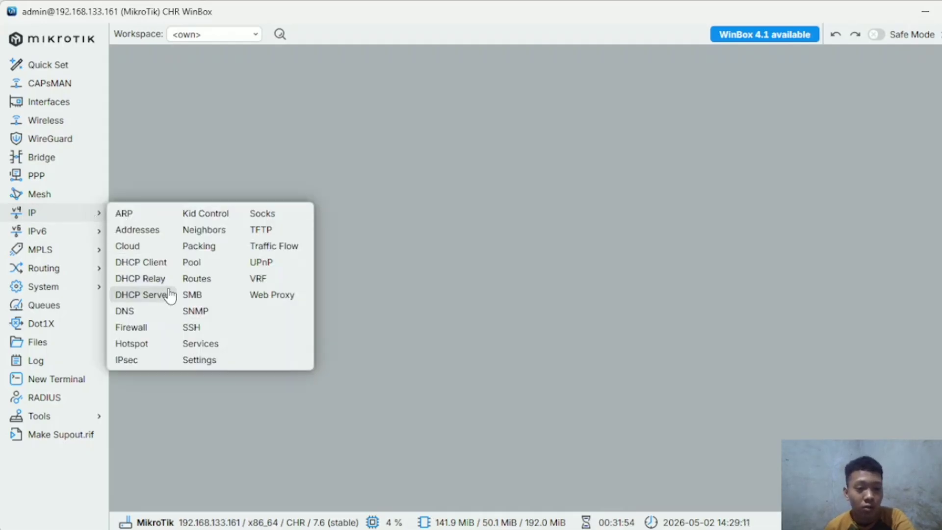
click(169, 294)
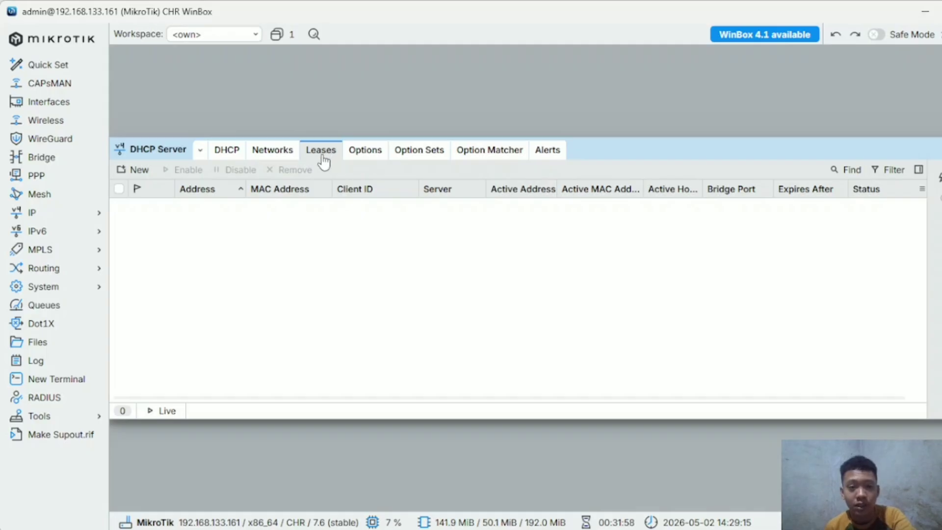
click(140, 170)
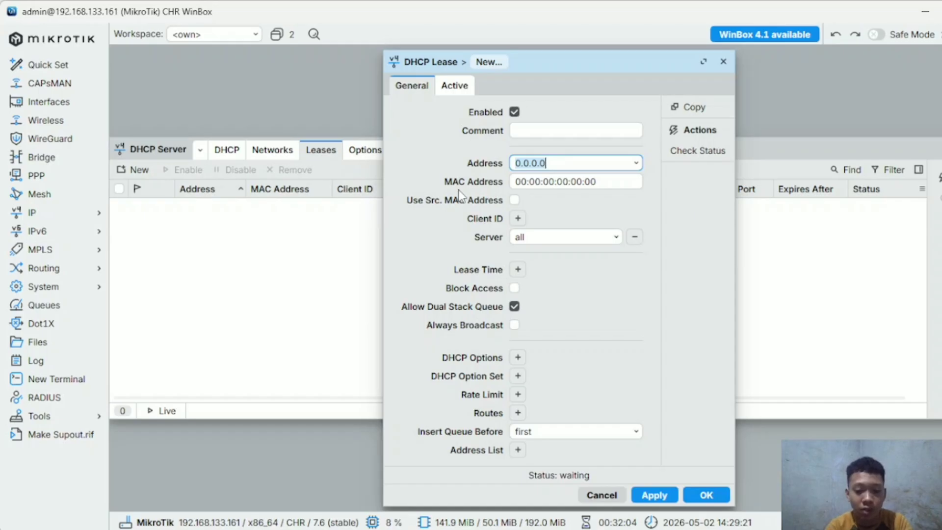
text(192.1)
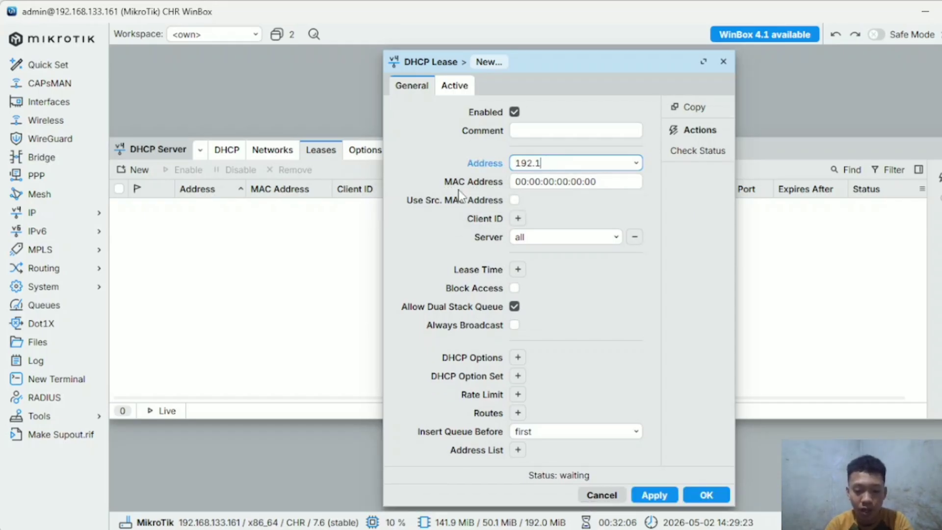
text(68.88)
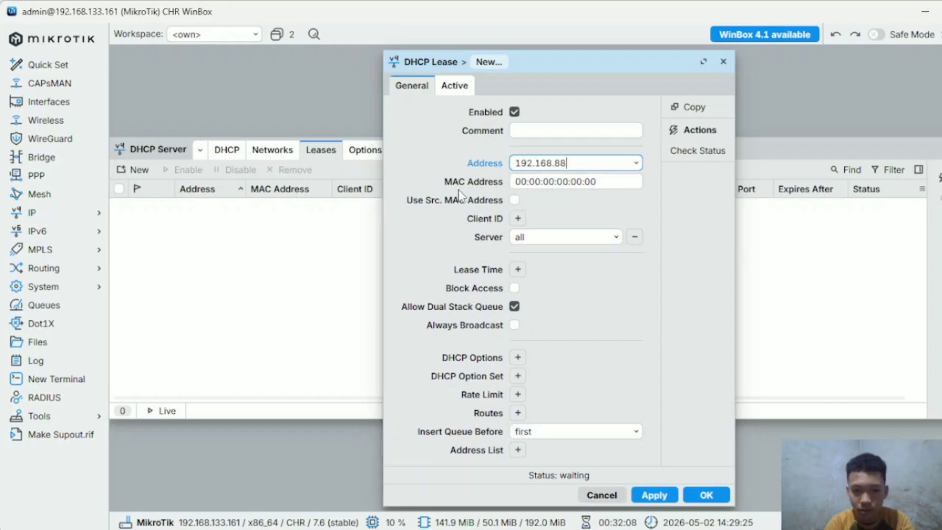
text(.)
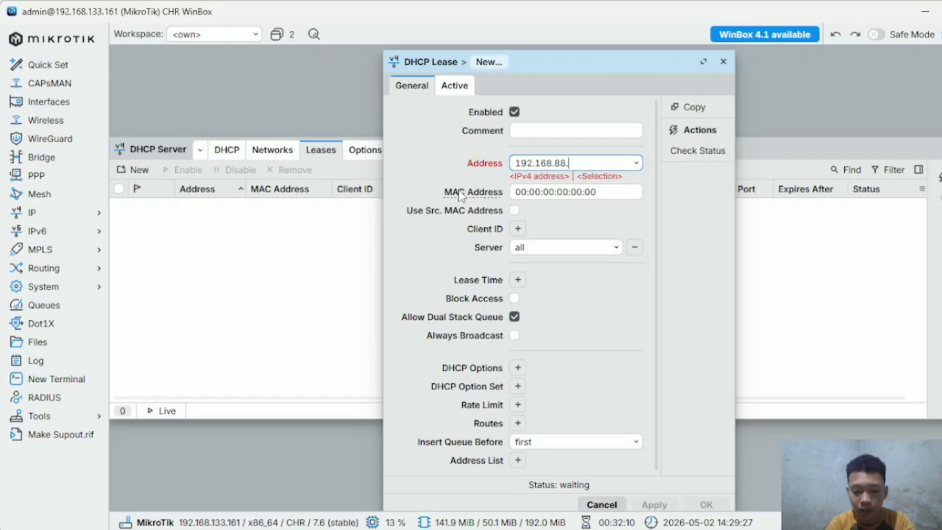
text(17)
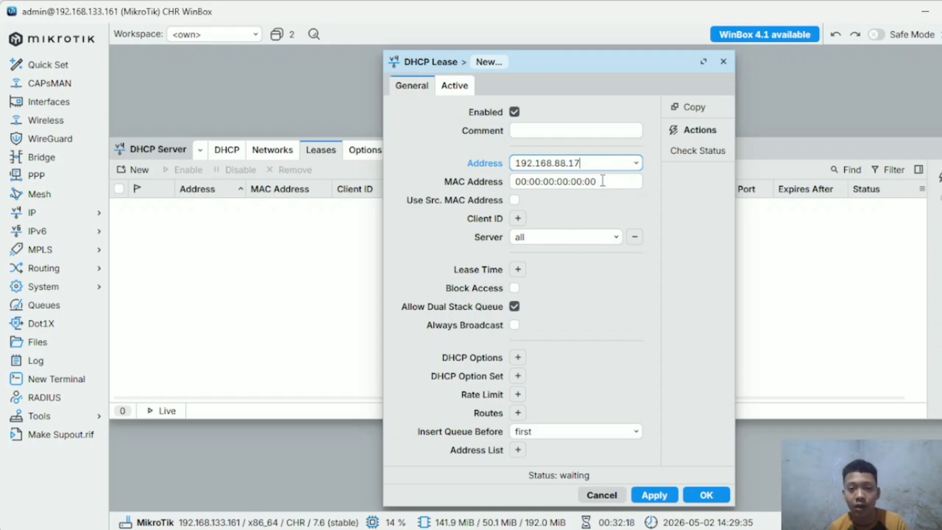
- Set the new lease's MAC address to 08:00:27:17:88:01
drag(603, 182, 433, 187)
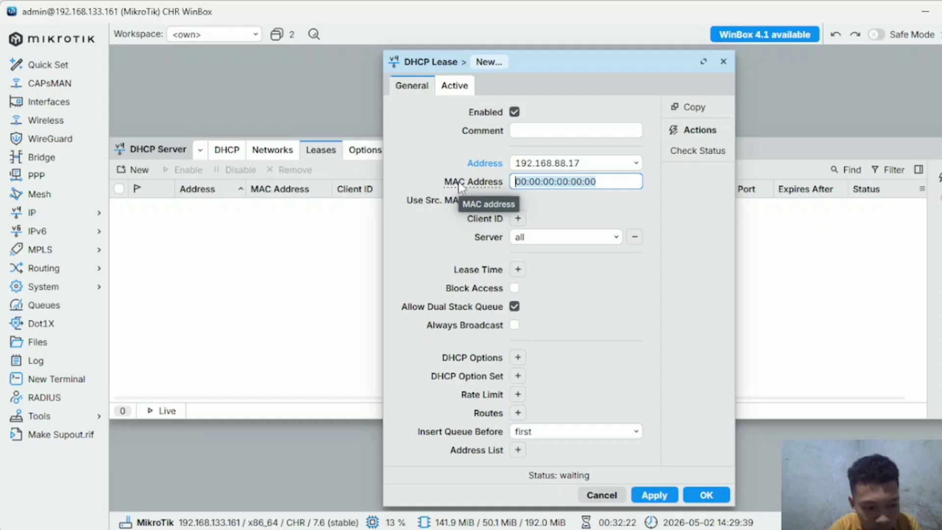
text(0)
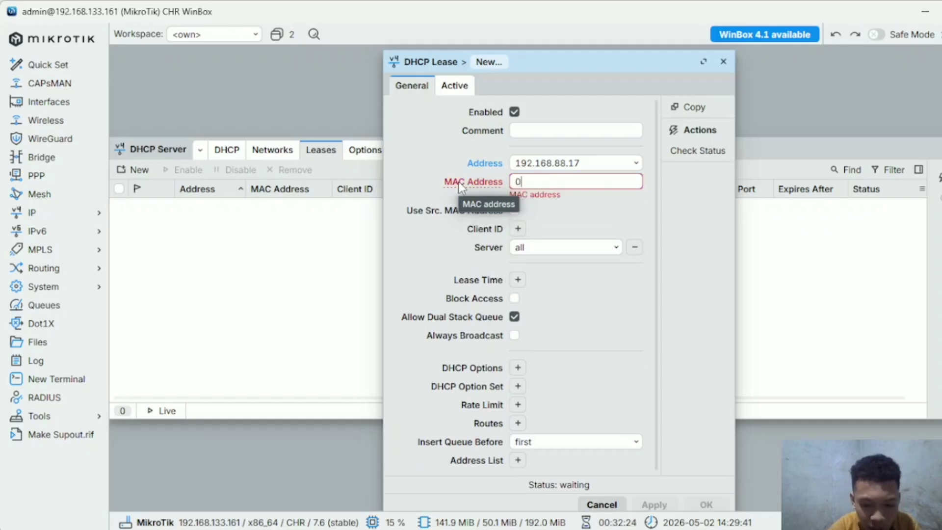
text(8)
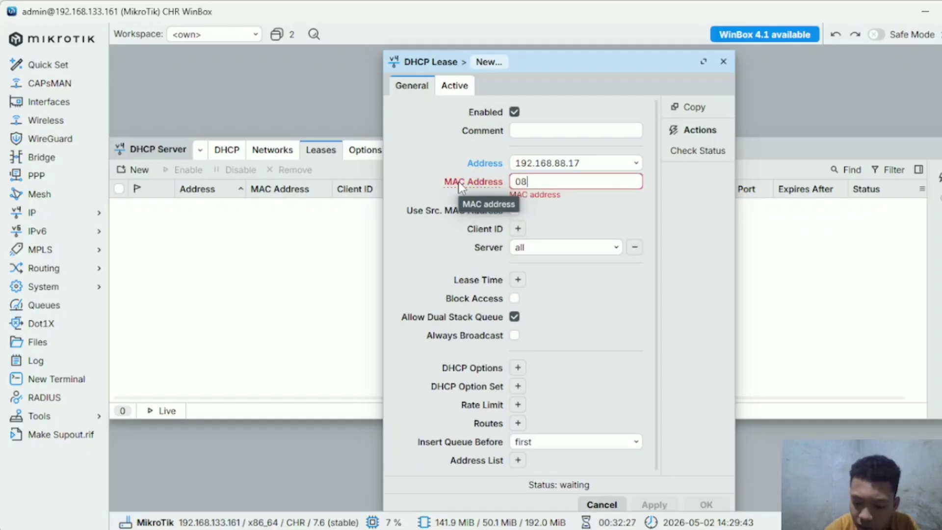
text(:)
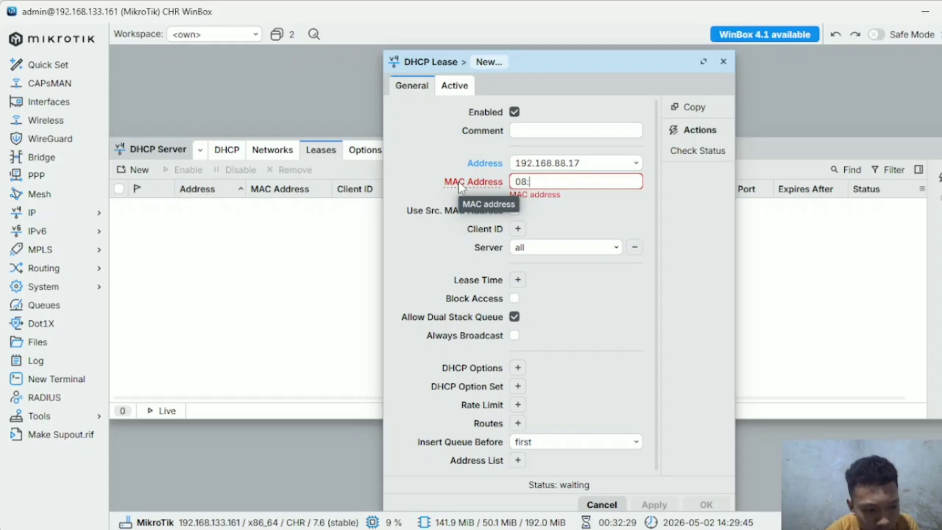
text())
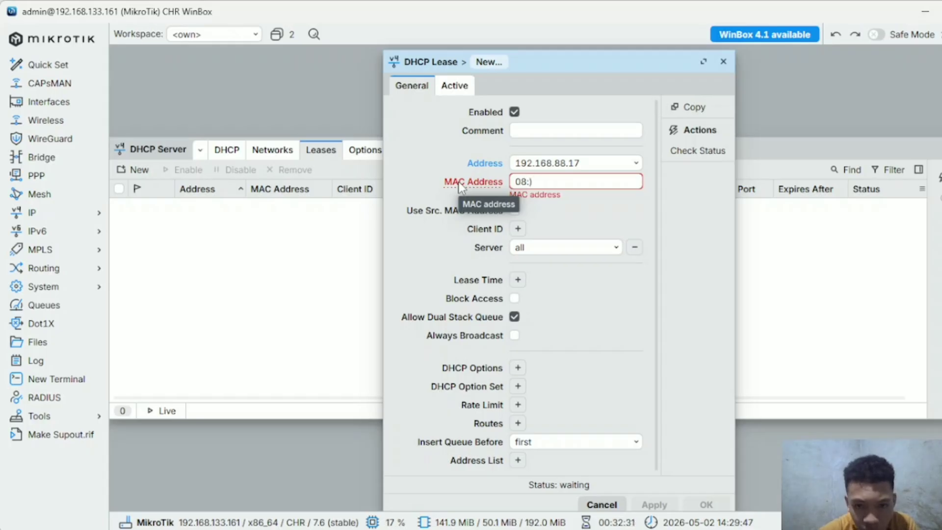
key(BackSpace)
key(BackSpace)
text(:00)
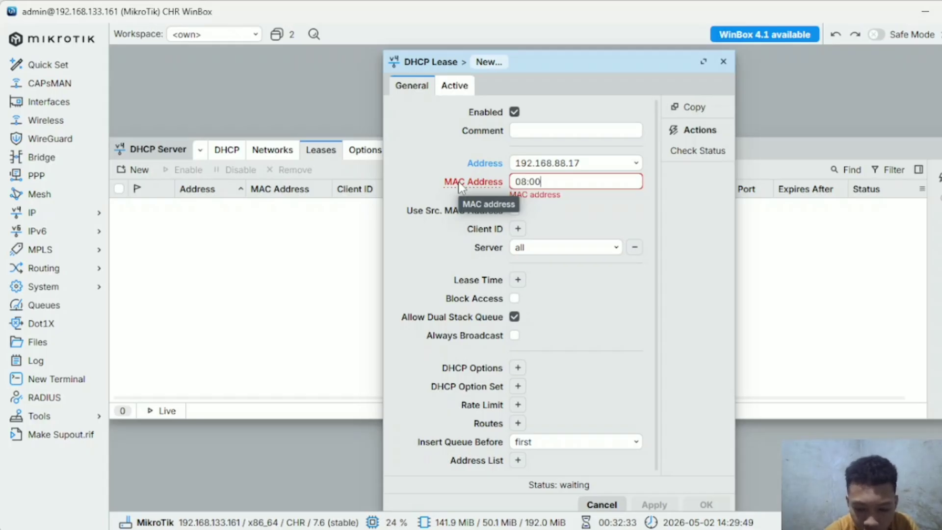
text(:)
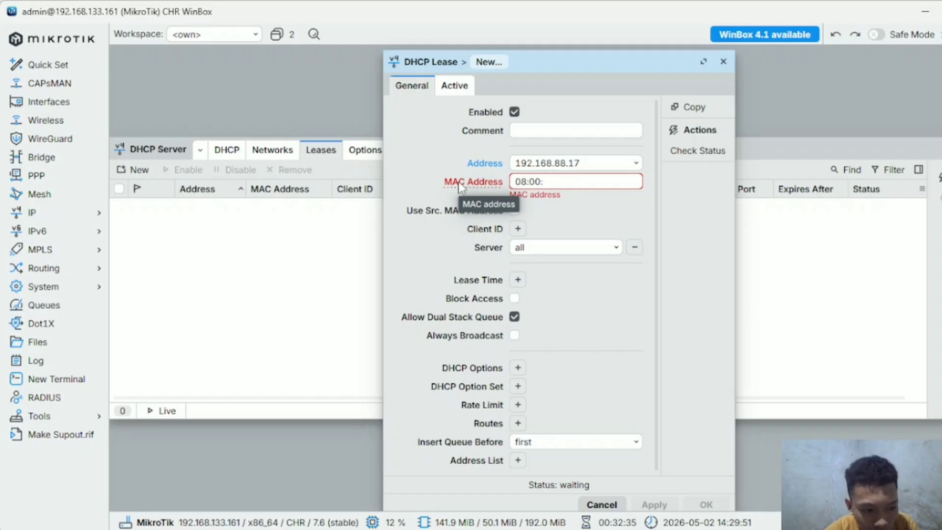
text(2)
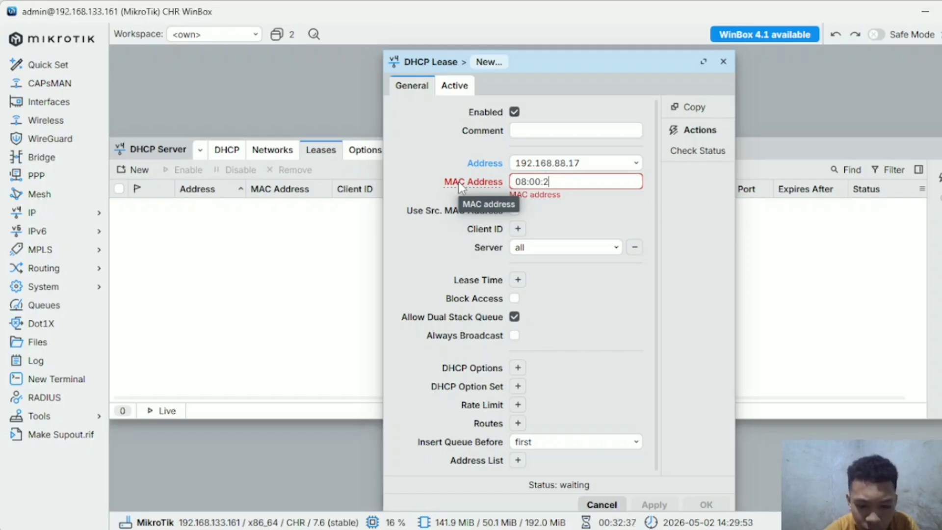
text(7)
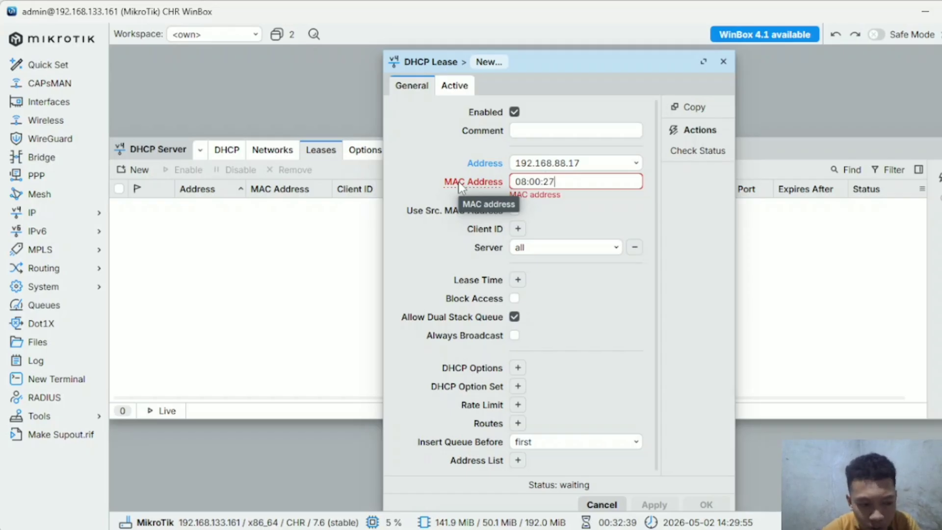
text(:1)
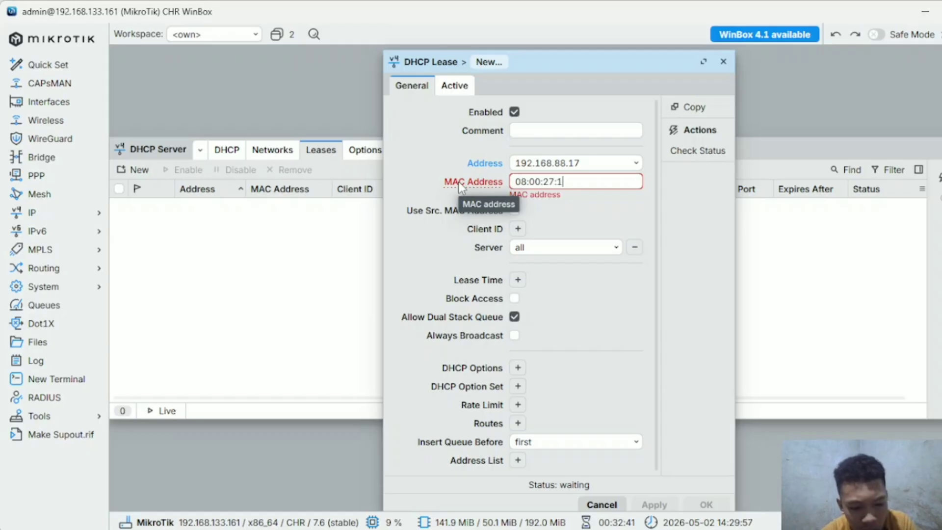
text(7:)
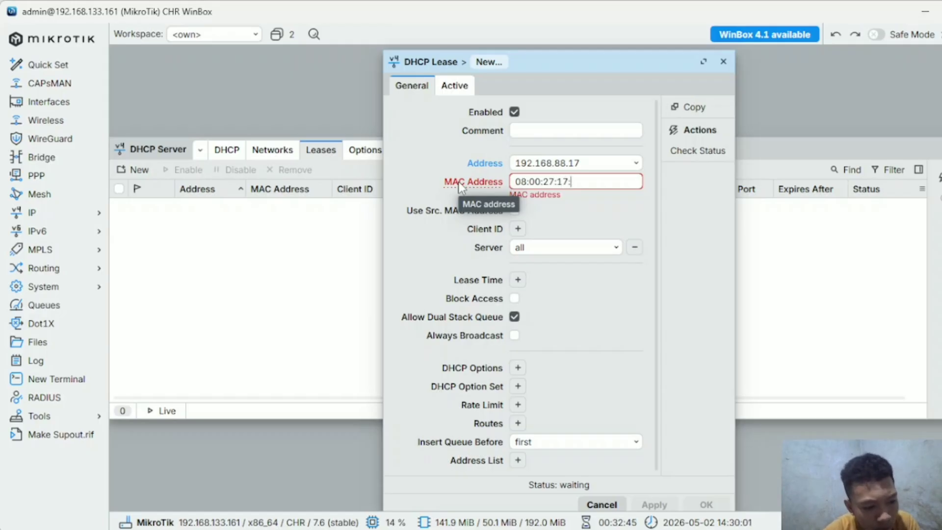
text(8)
key(BackSpace)
text(8)
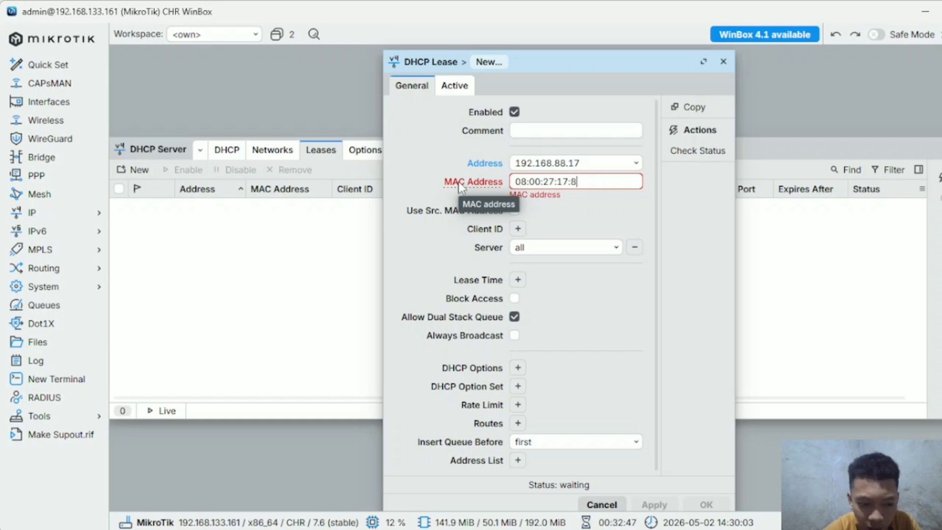
text(8)
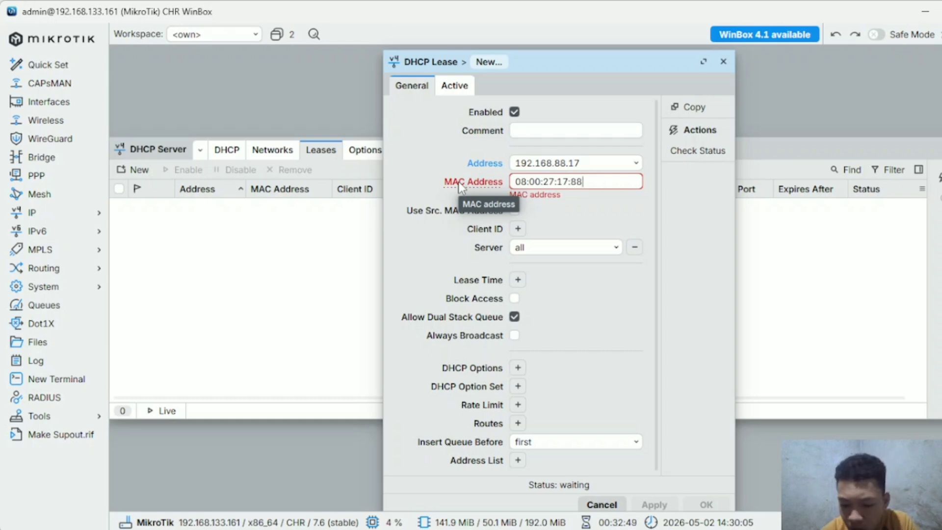
text(:0)
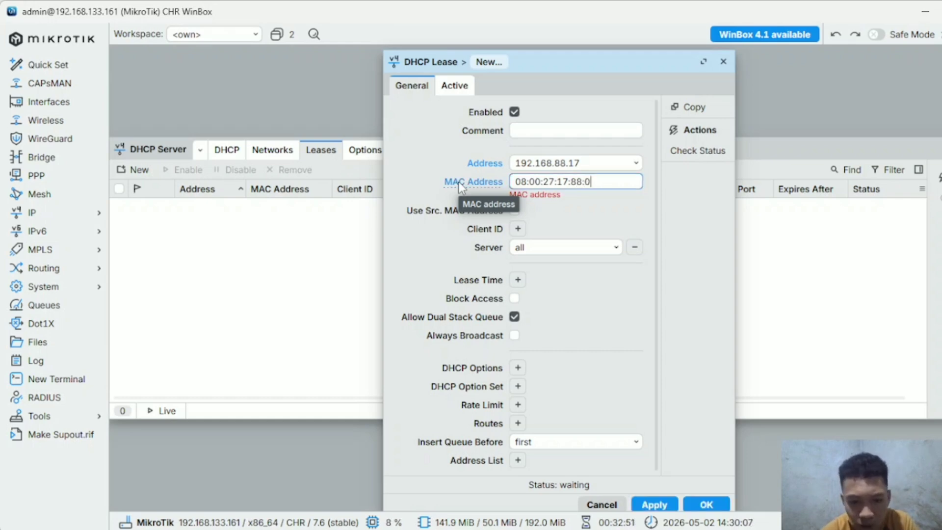
text(1)
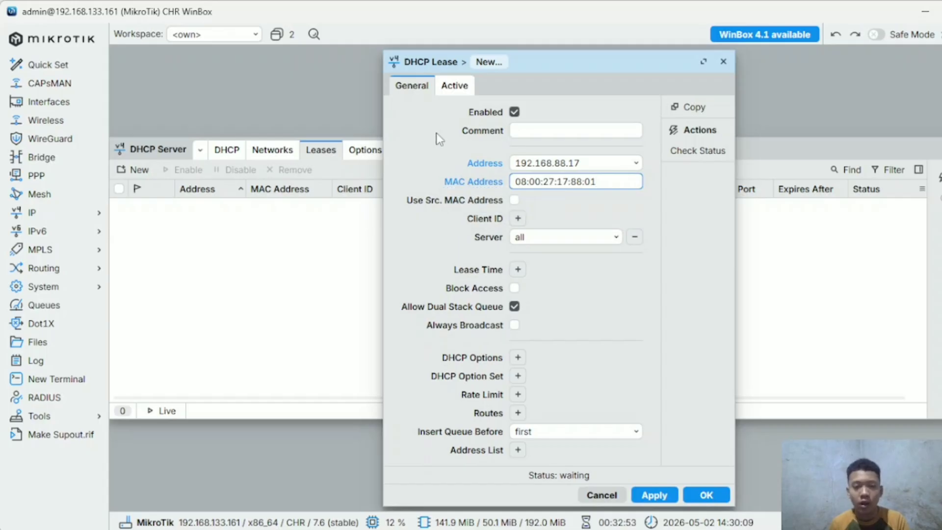
- Add a rate limit of 512K/2M to the 192.168.88.17 lease and save the lease
click(517, 395)
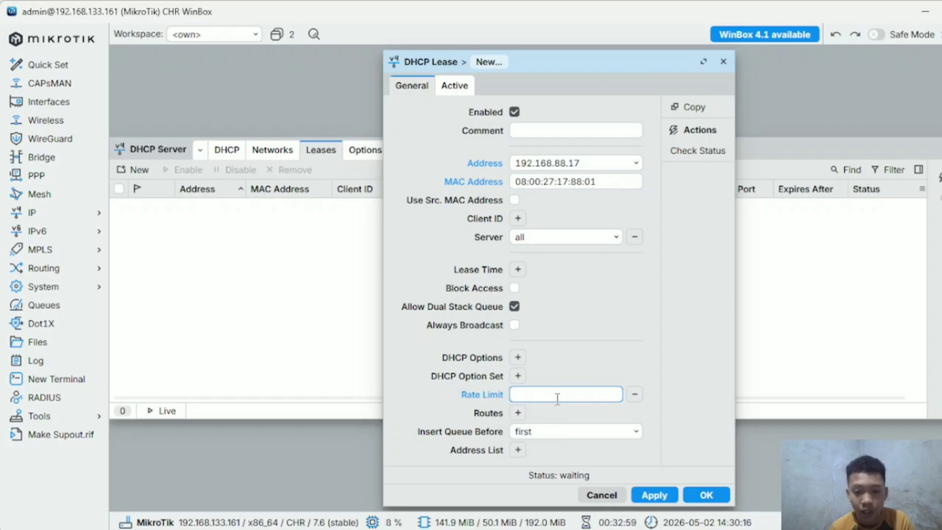
text(5)
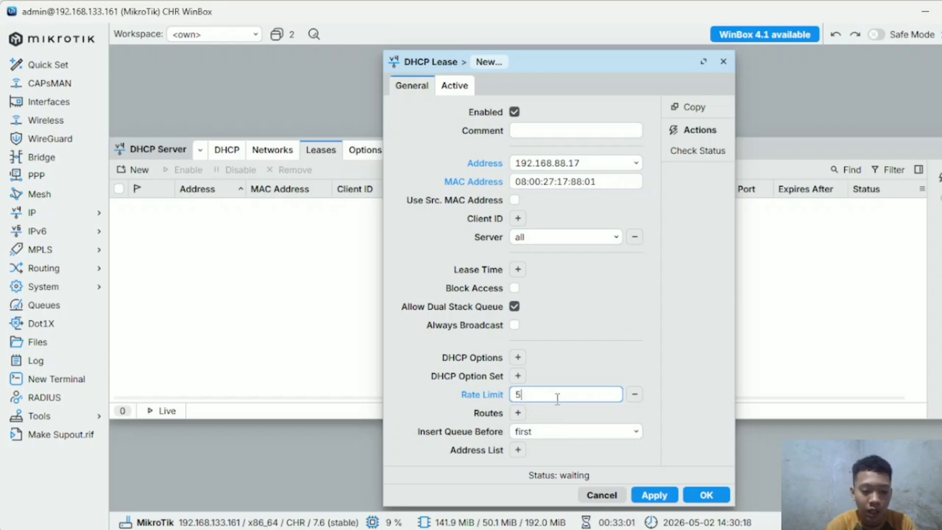
text(12K)
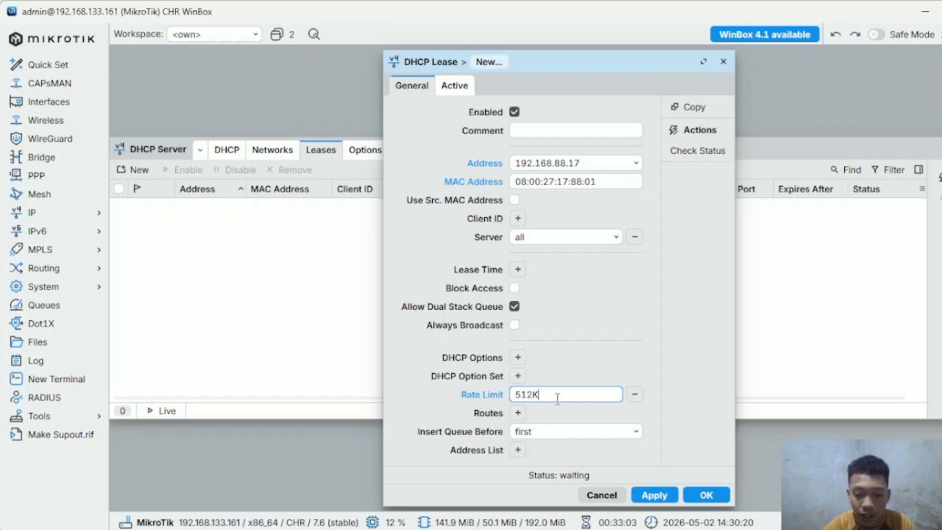
text(/2M)
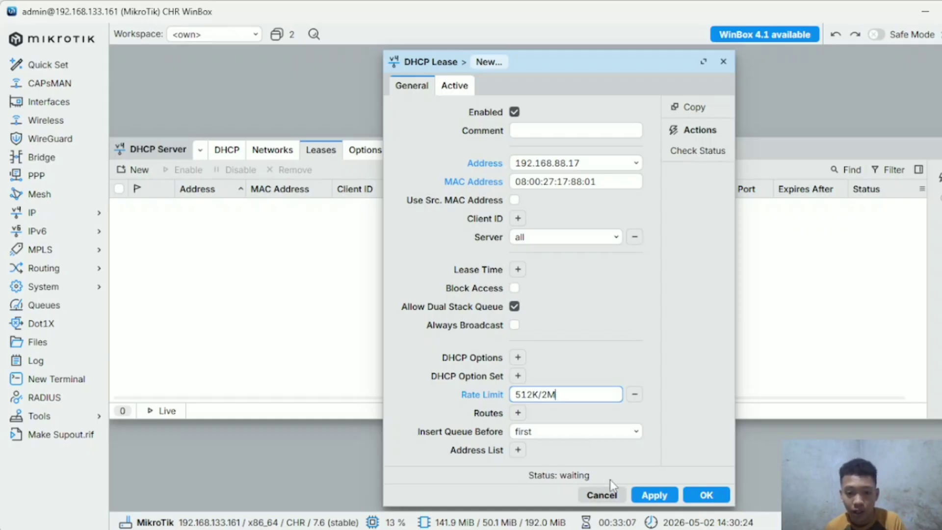
click(642, 496)
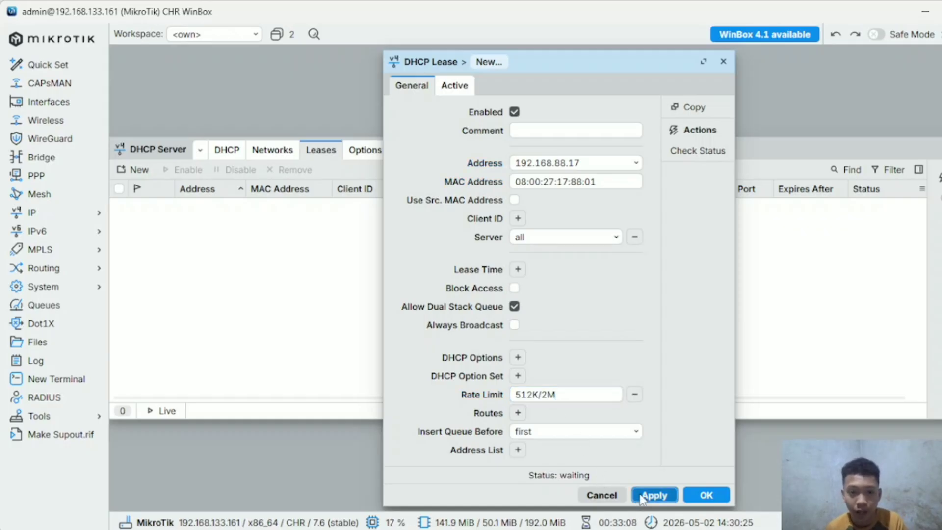
click(707, 496)
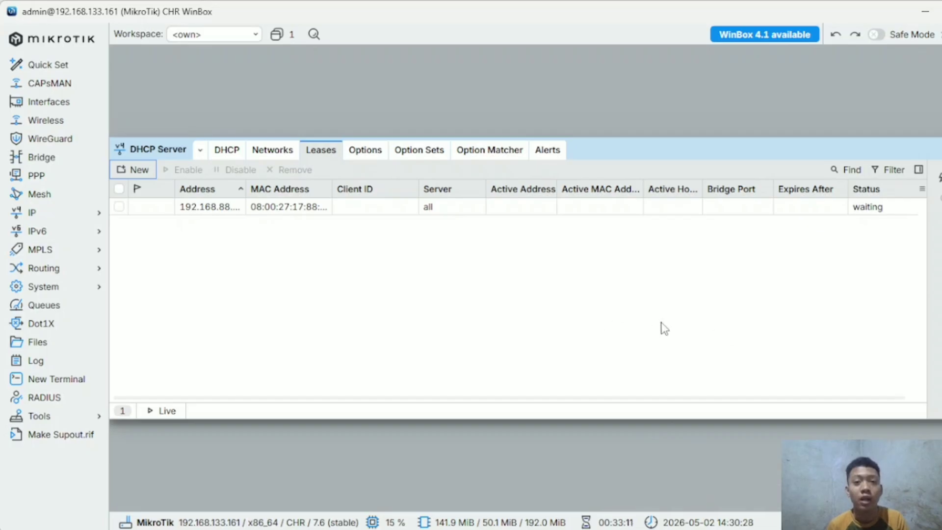
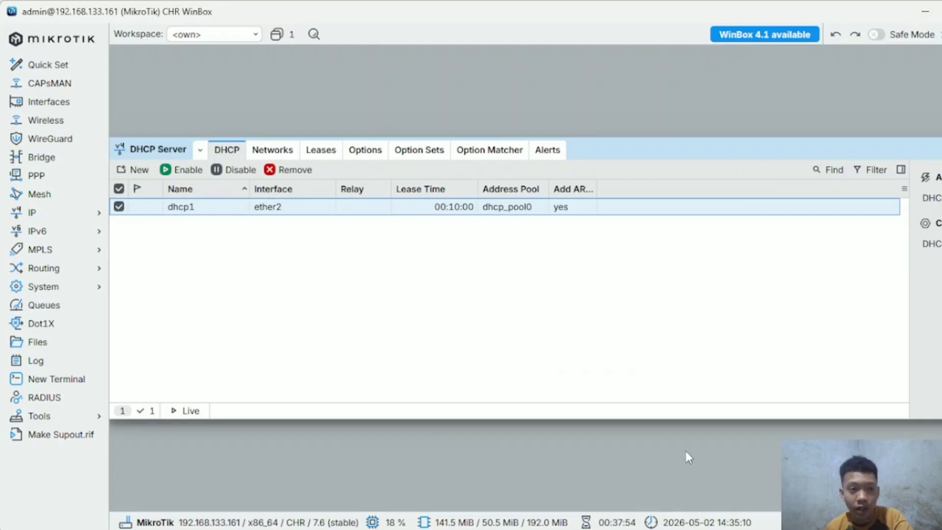
- Set the ARP mode of the ether2 interface to reply-only, save it and close the interface list
click(49, 102)
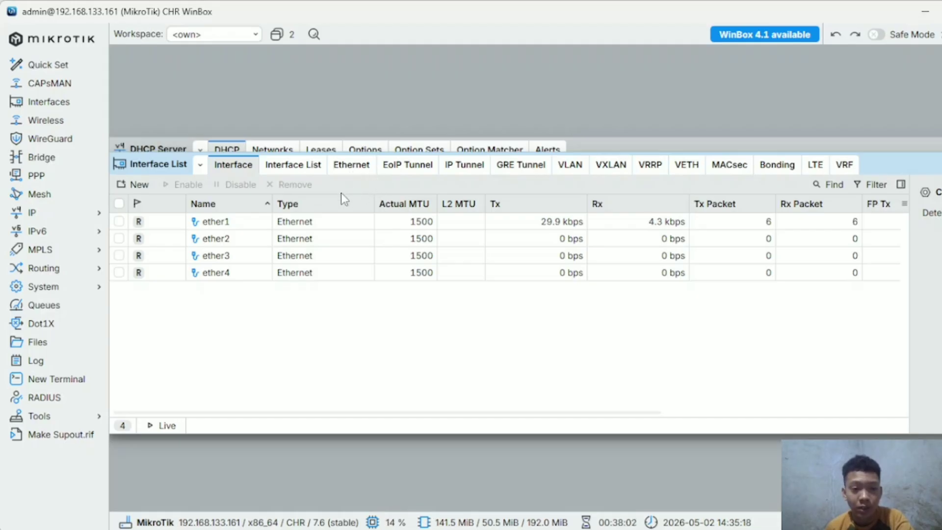
double_click(242, 240)
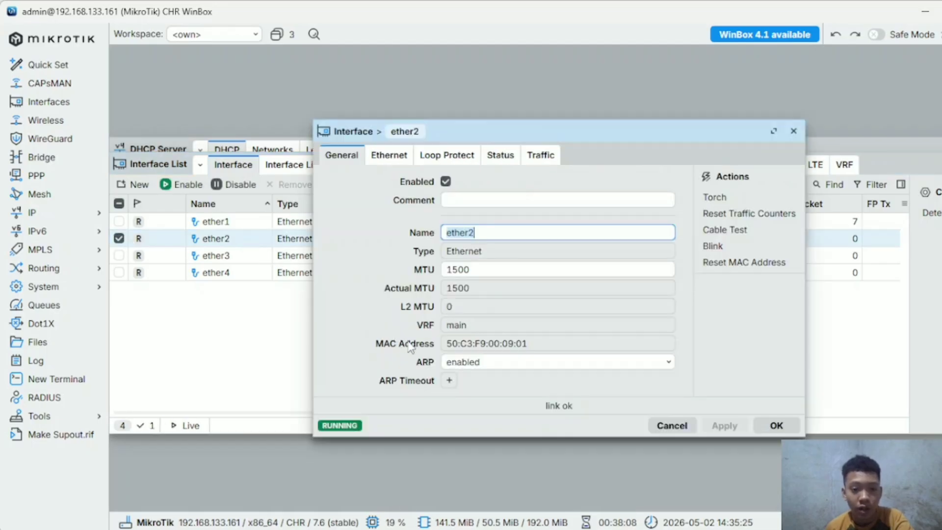
click(461, 365)
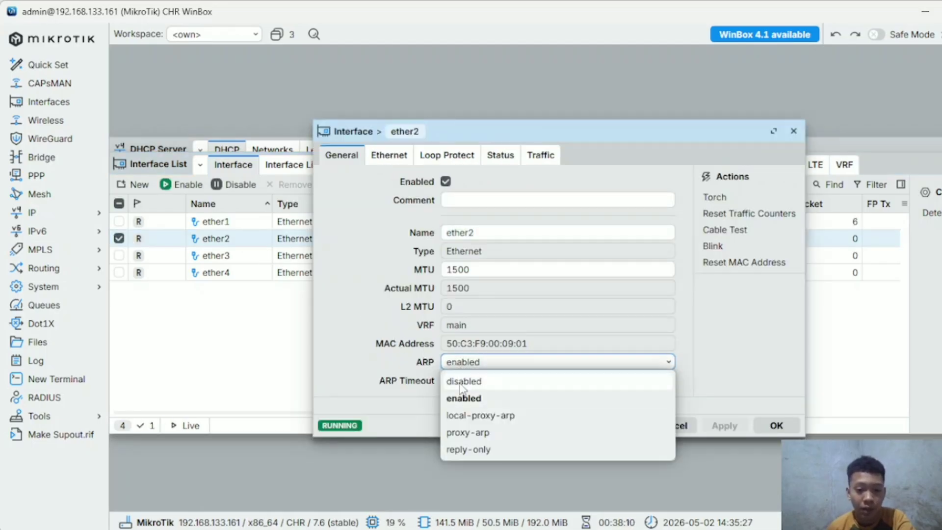
click(461, 451)
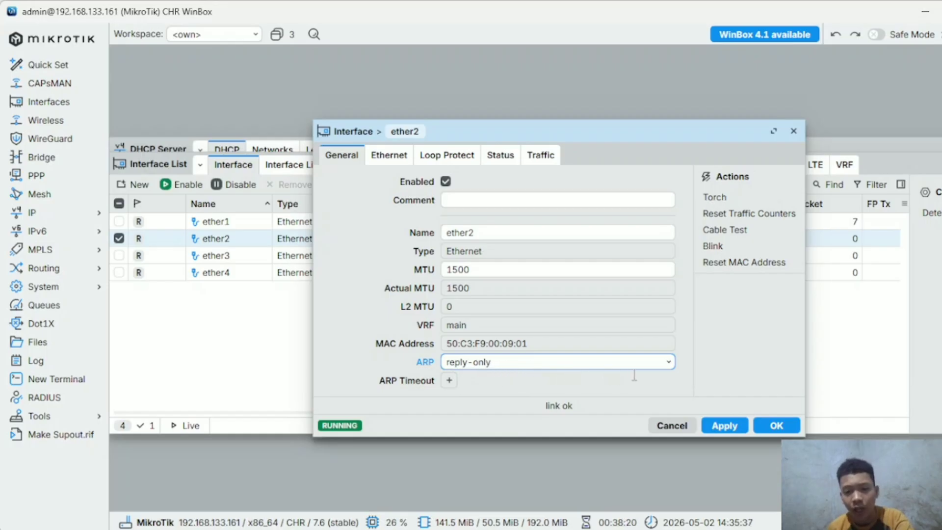
click(726, 423)
click(773, 425)
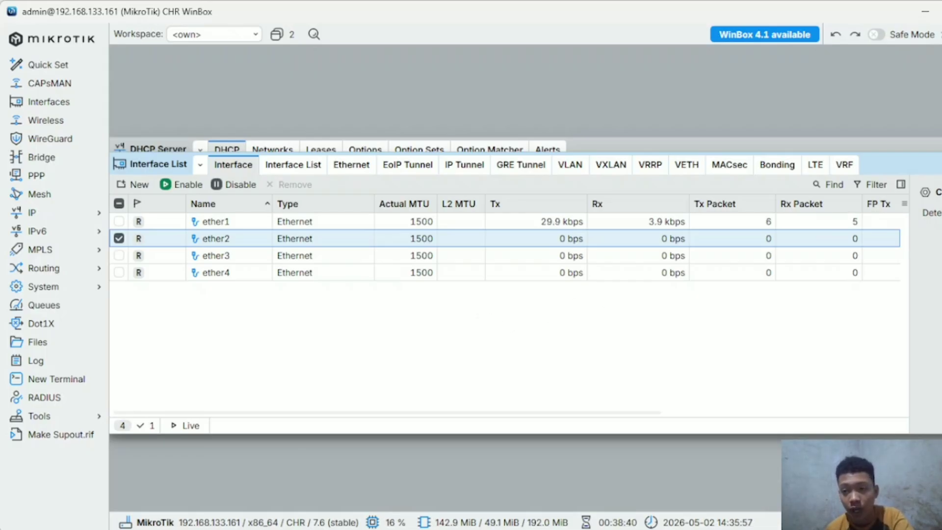
click(929, 165)
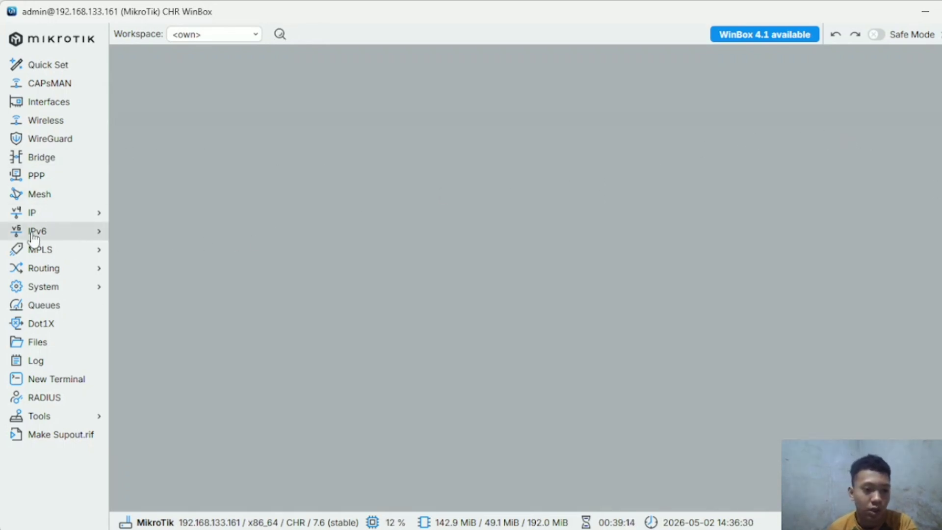
- Change the address pool of the DHCP server dhcp1 to static-only and save the server settings
click(59, 214)
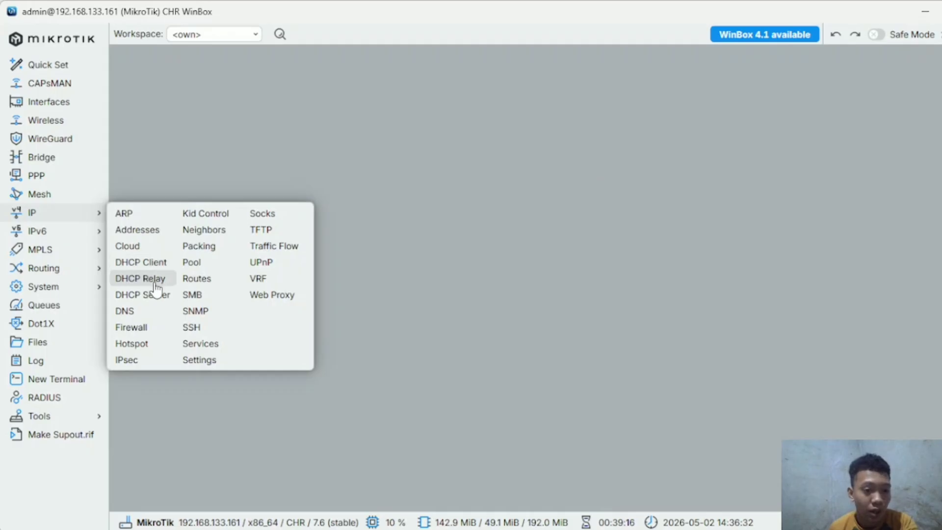
click(156, 305)
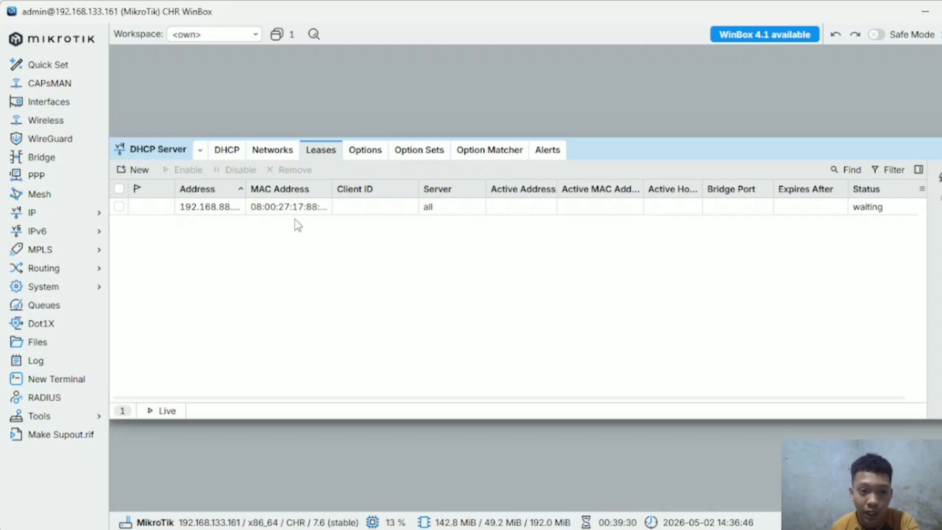
click(220, 156)
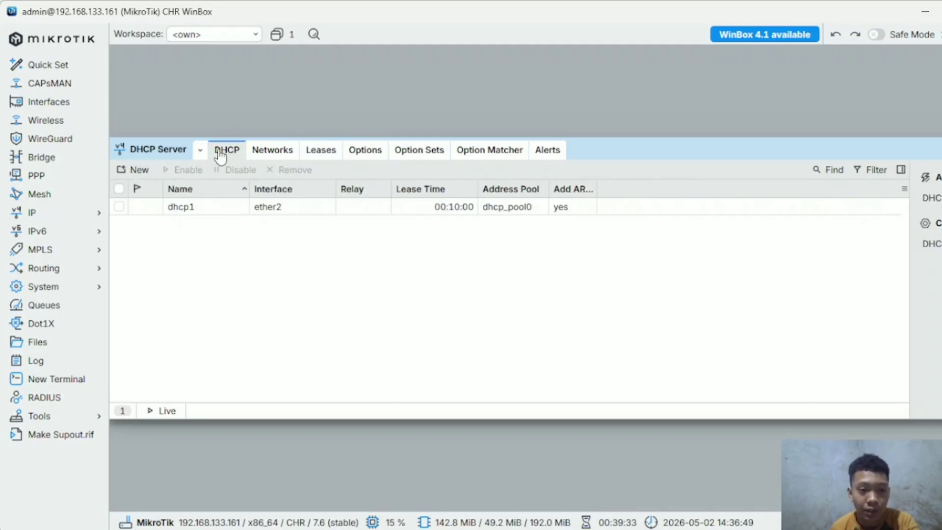
double_click(253, 208)
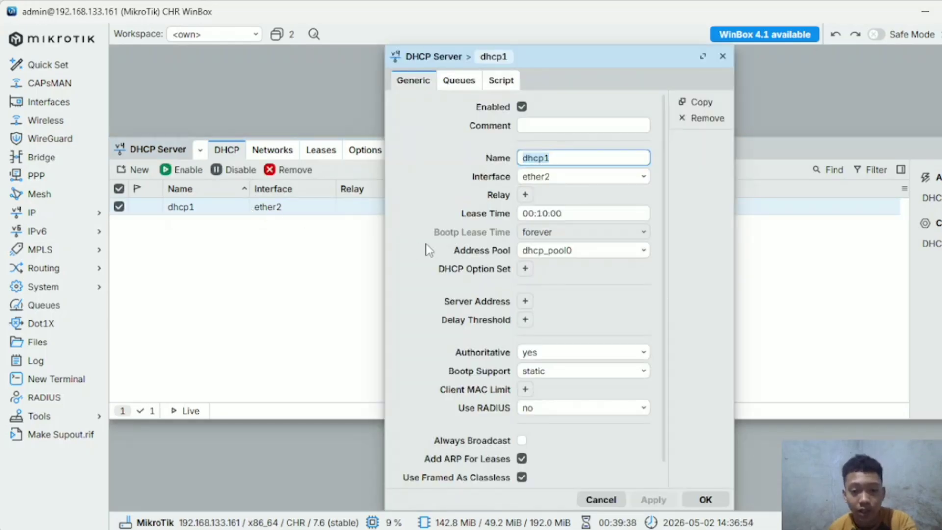
click(540, 251)
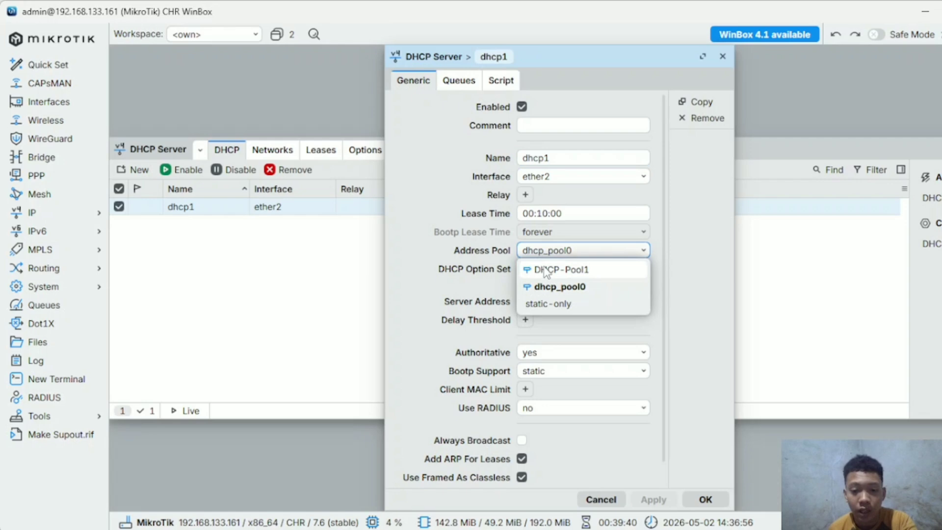
click(546, 302)
click(665, 500)
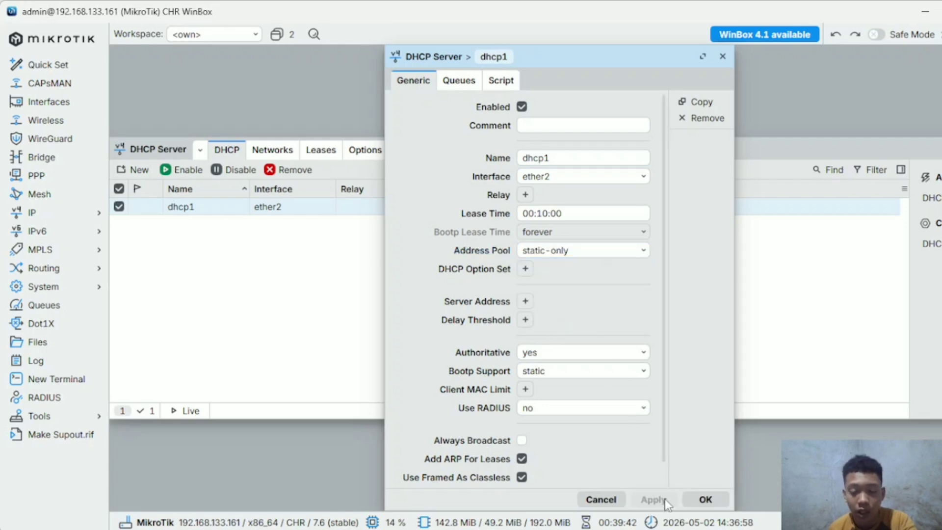
click(692, 500)
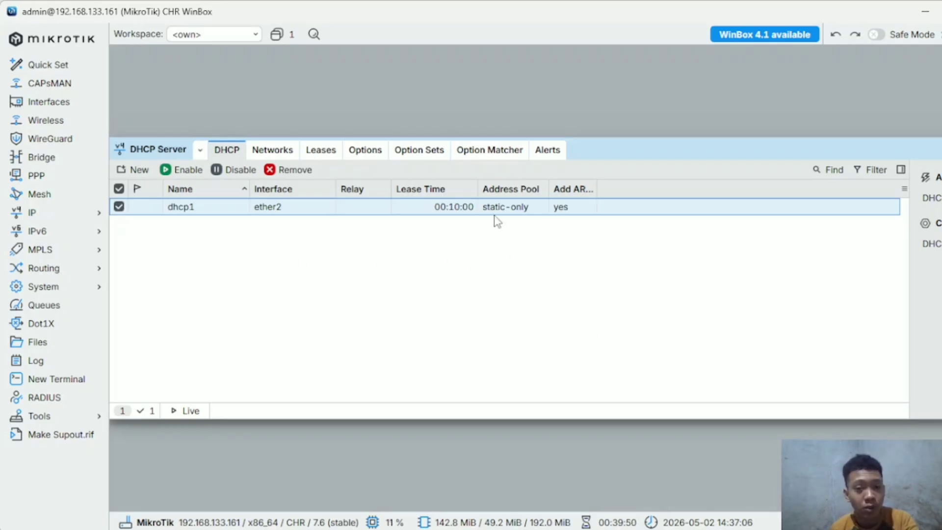
- Create a new DHCP server alert and set its interface to ether2
click(502, 250)
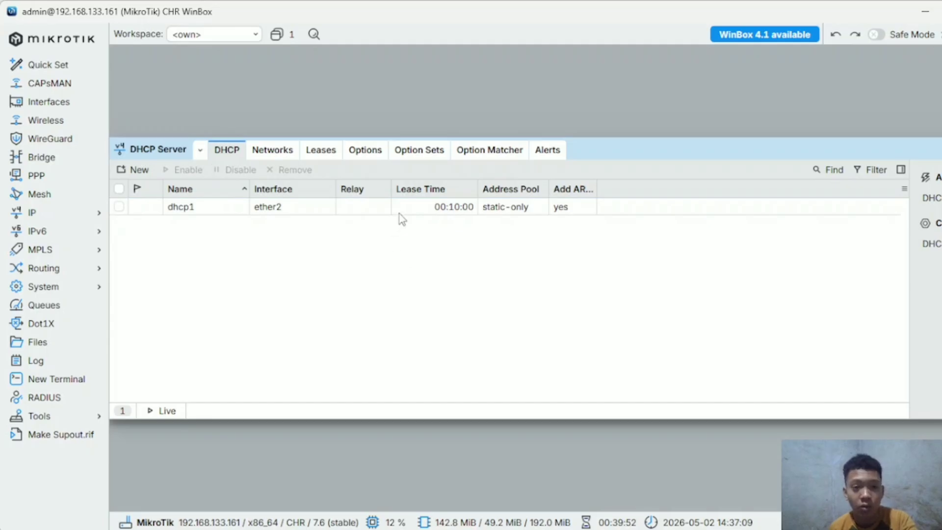
click(557, 161)
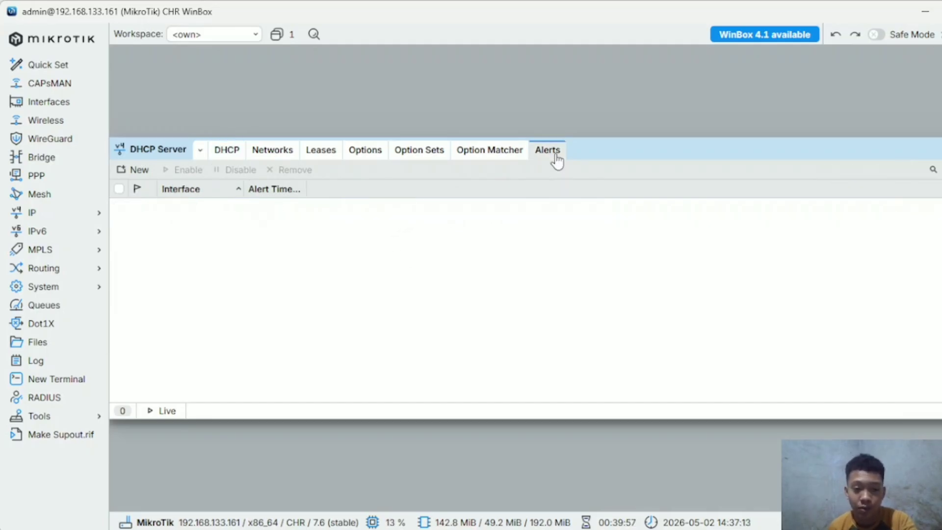
click(131, 173)
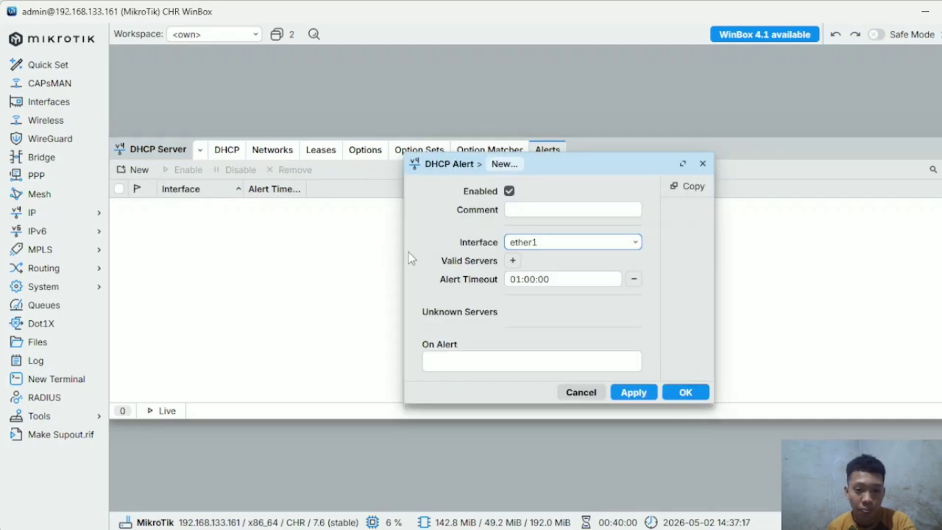
click(552, 250)
click(556, 277)
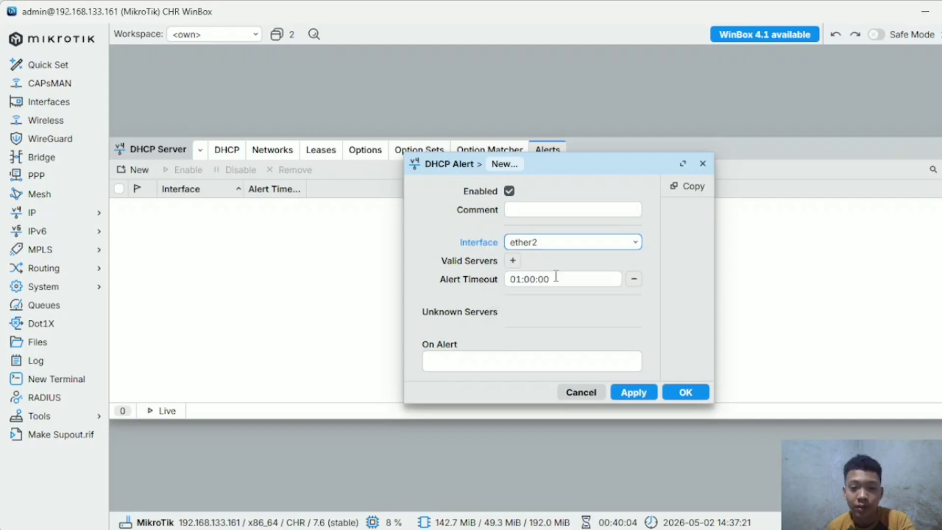
- Add 08:00:27:17:88:01 as a valid server MAC address in the new DHCP alert
click(513, 261)
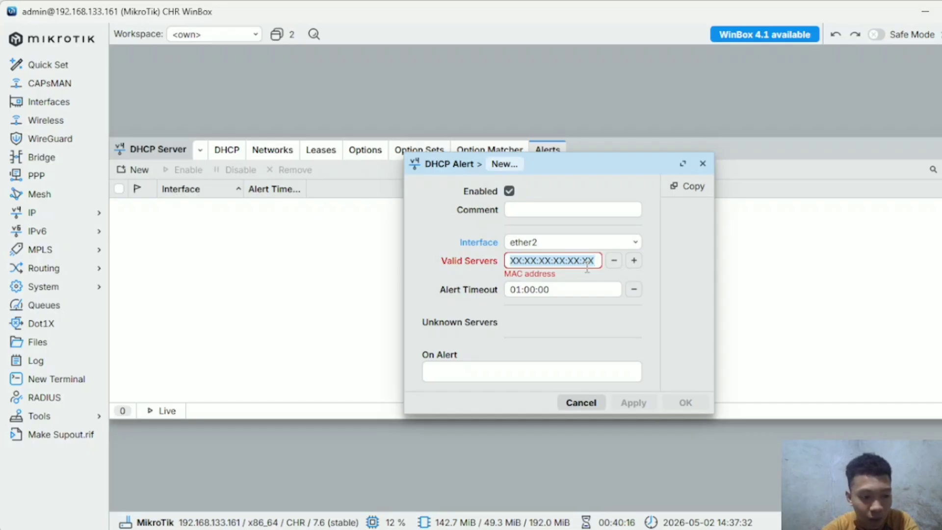
text(08:00:27)
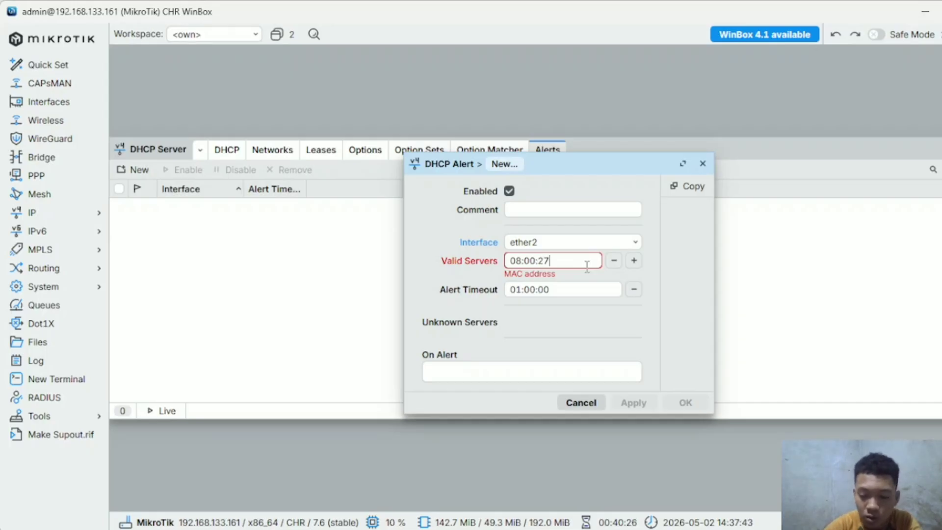
text(:)
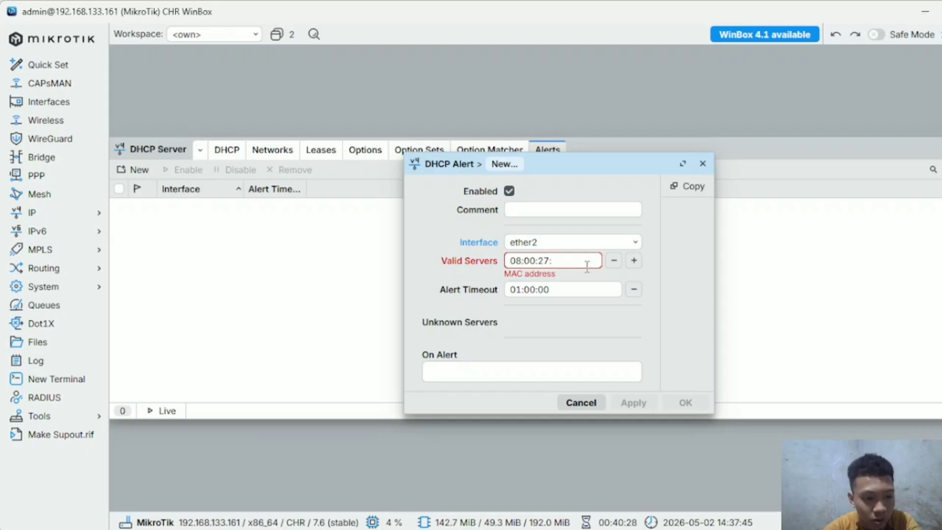
text(17)
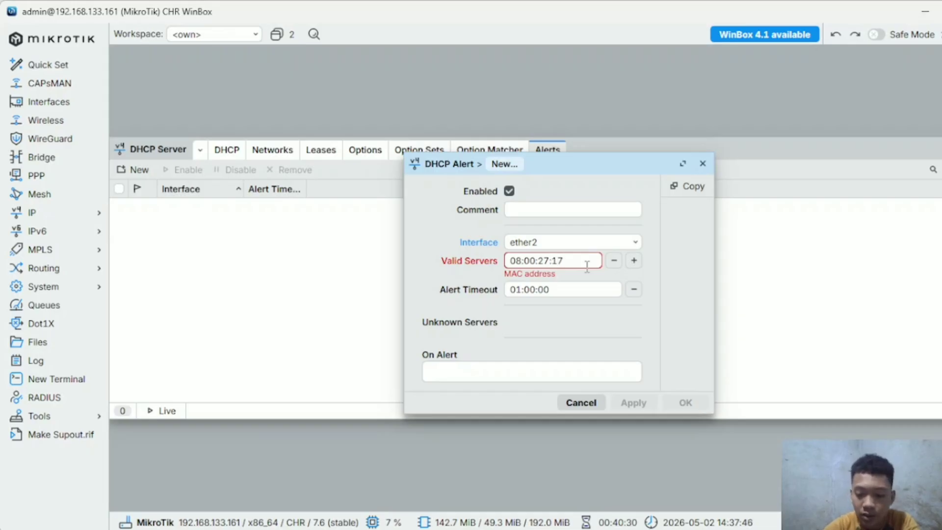
text(:88:)
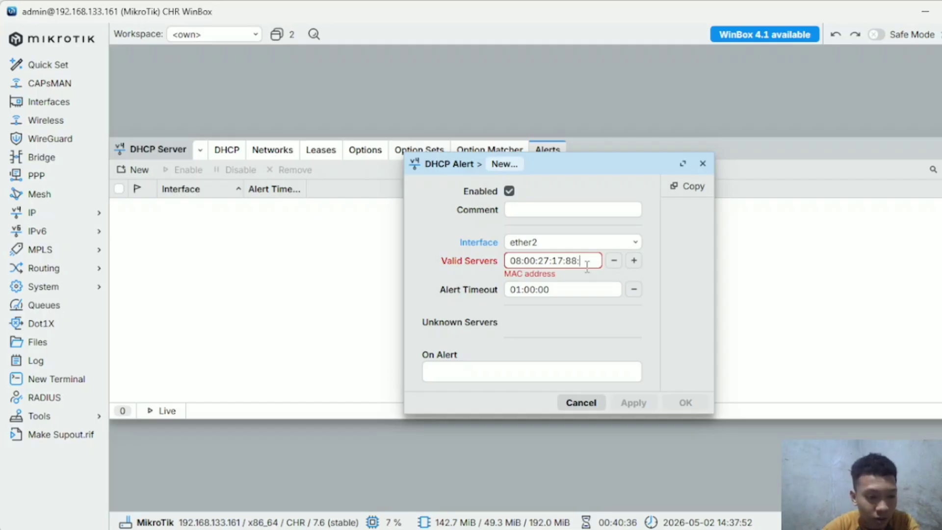
text(0)
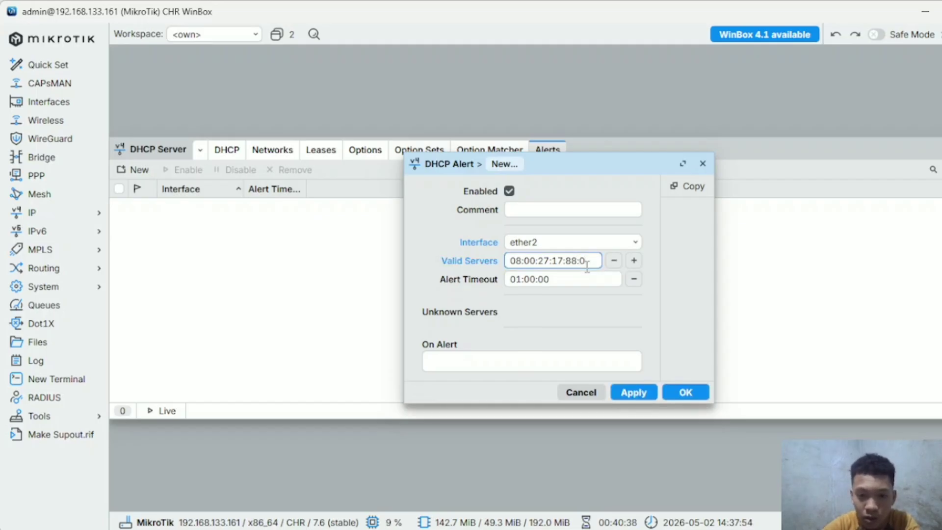
text(1)
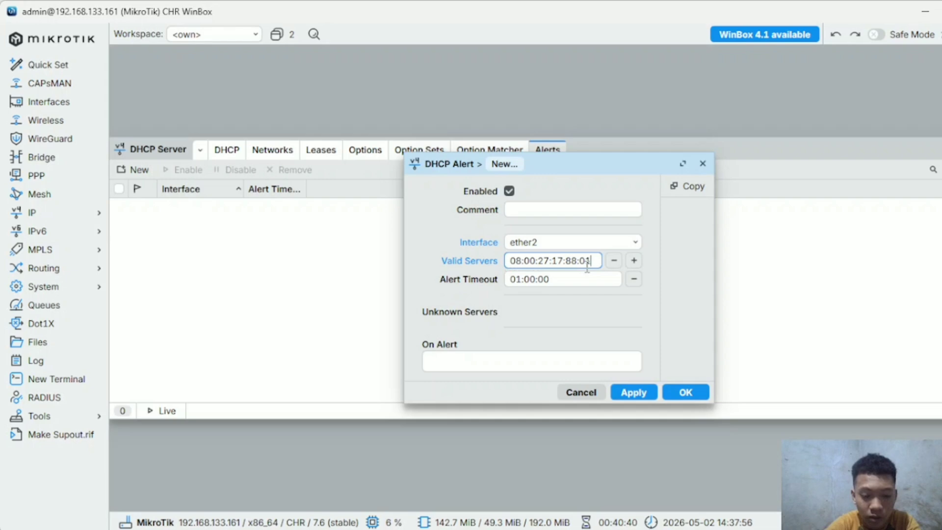
- Set the alert's On Alert script to "/ip dhcp-server set authoritative=yes" and save the alert
click(497, 359)
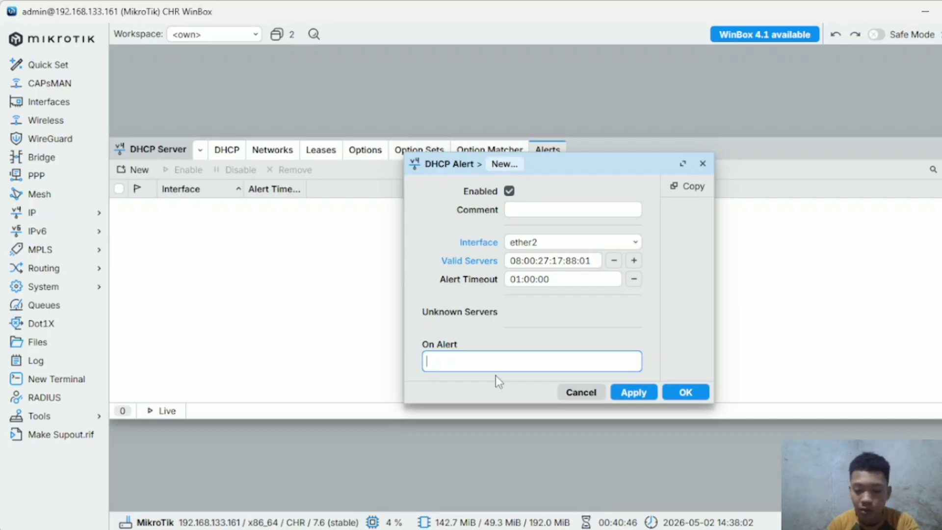
text(/IP)
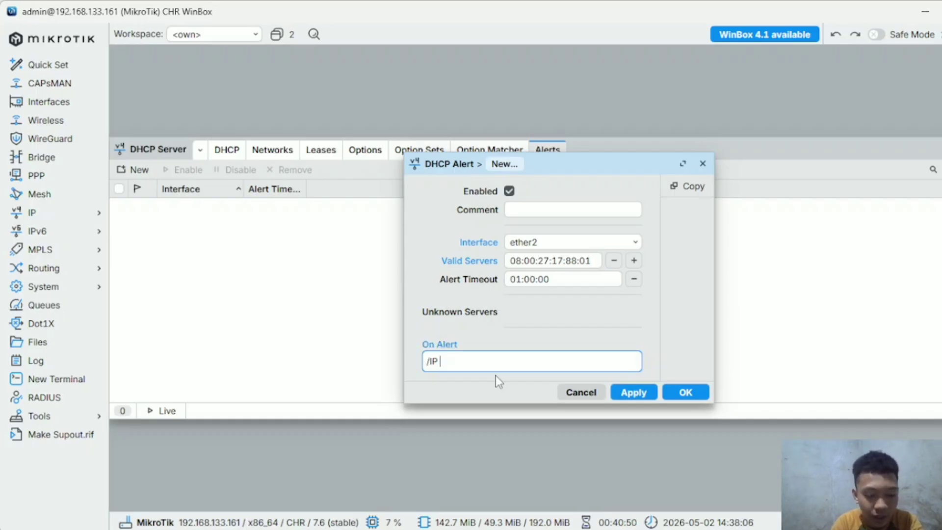
key(BackSpace)
key(BackSpace)
key(BackSpace)
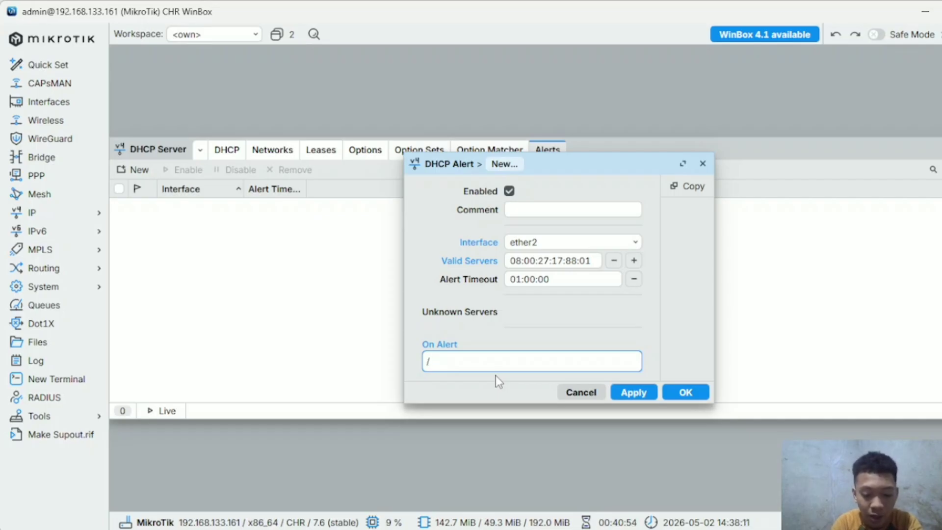
text(d\)
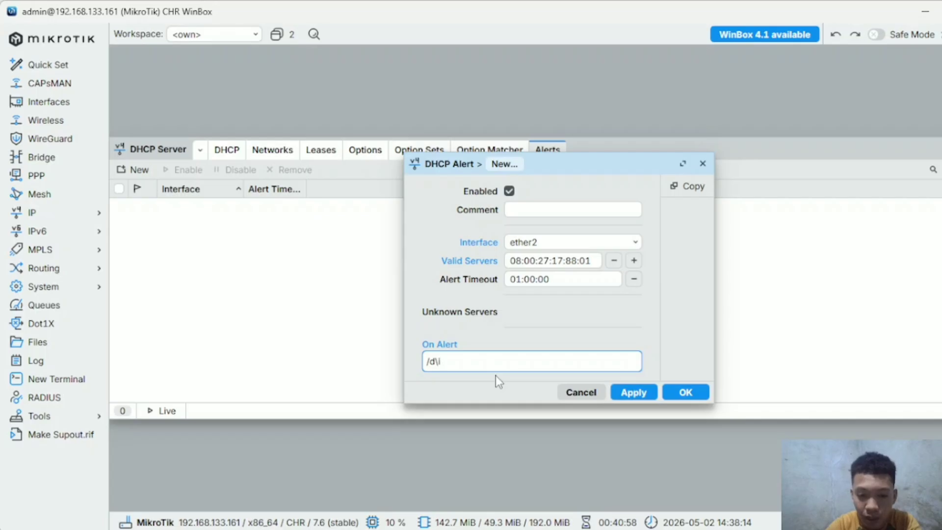
key(BackSpace)
key(BackSpace)
text(ip)
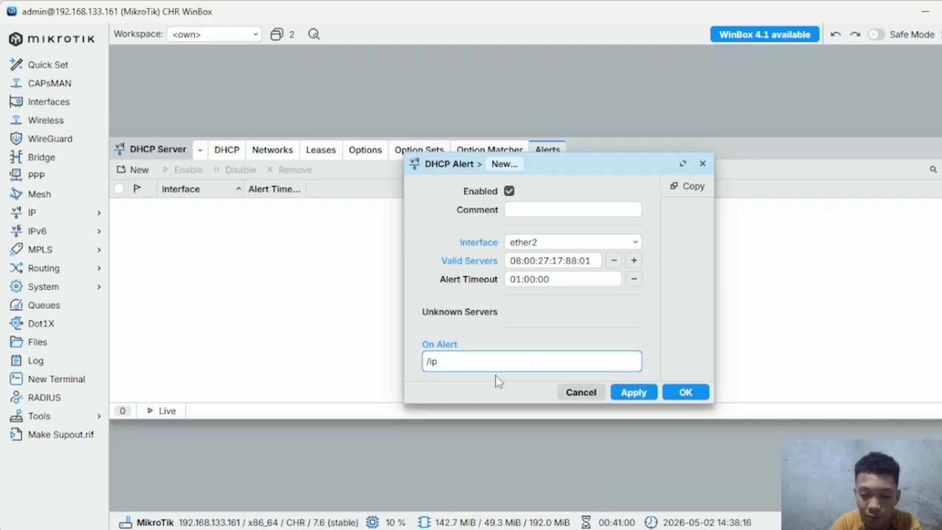
text( dhcp)
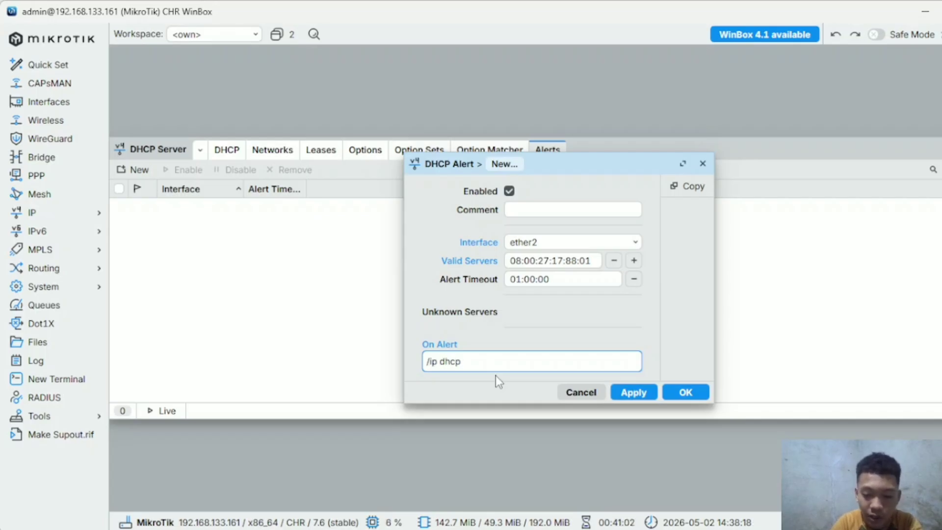
text(-ser)
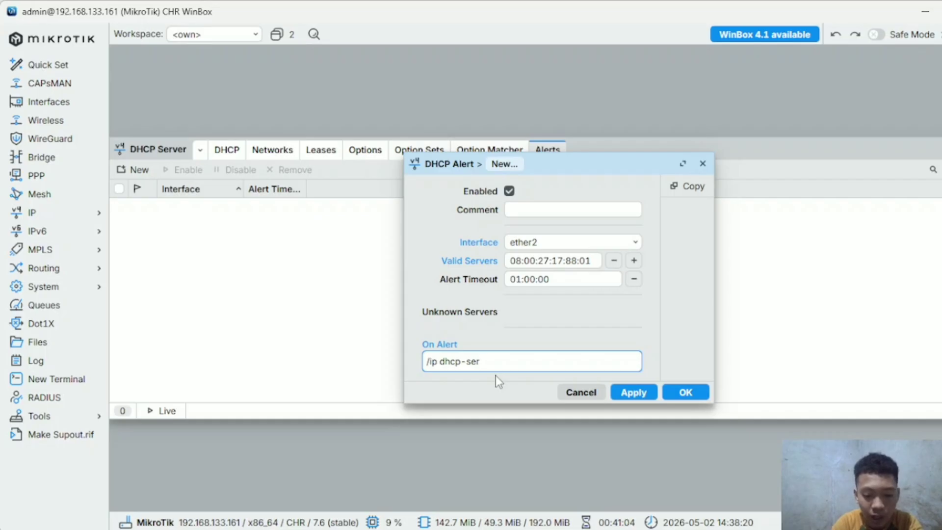
text(ver set a)
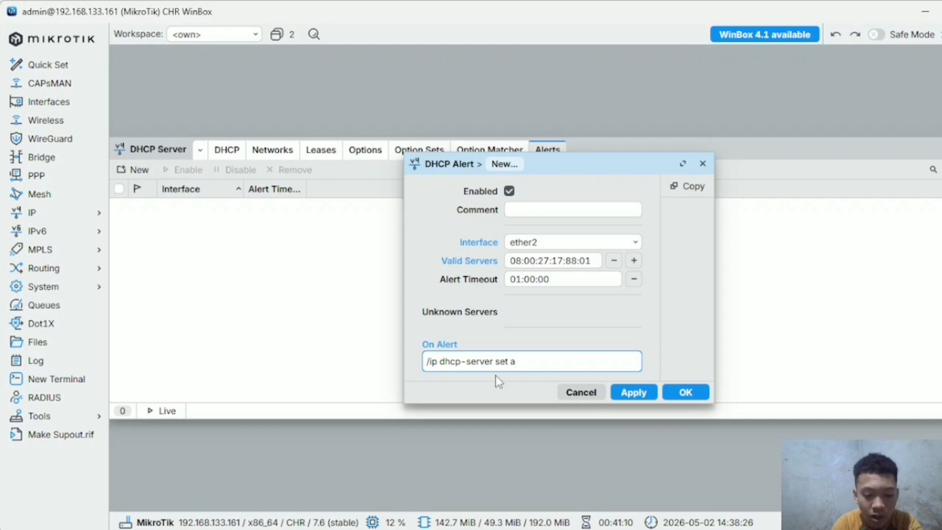
text(t)
key(BackSpace)
text(u)
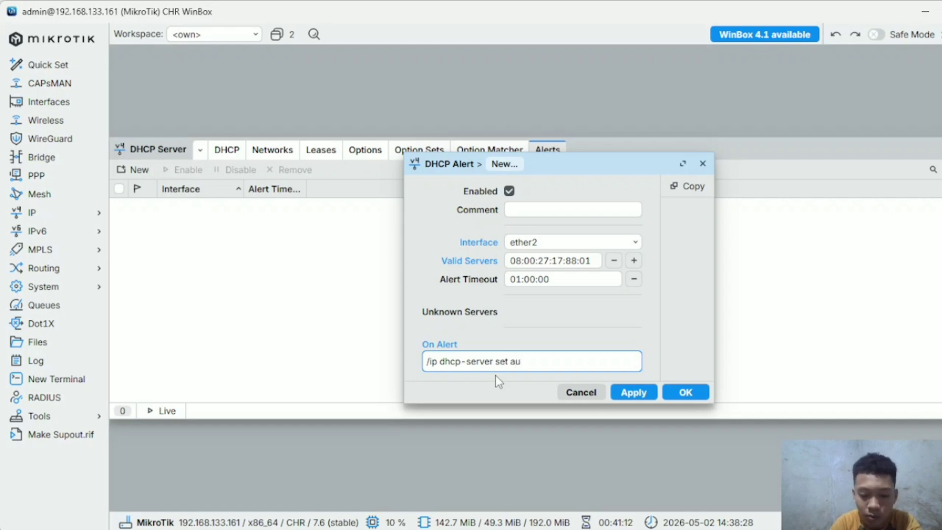
text(thor)
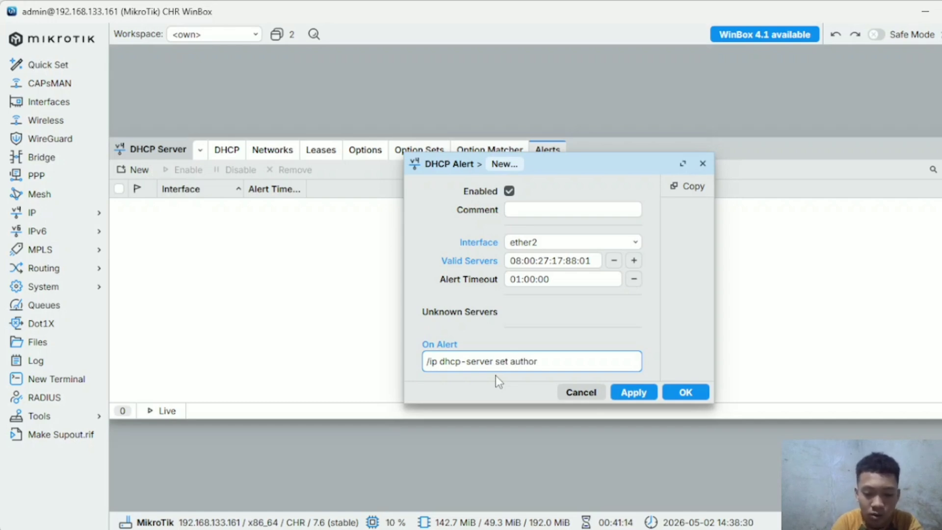
text(itat)
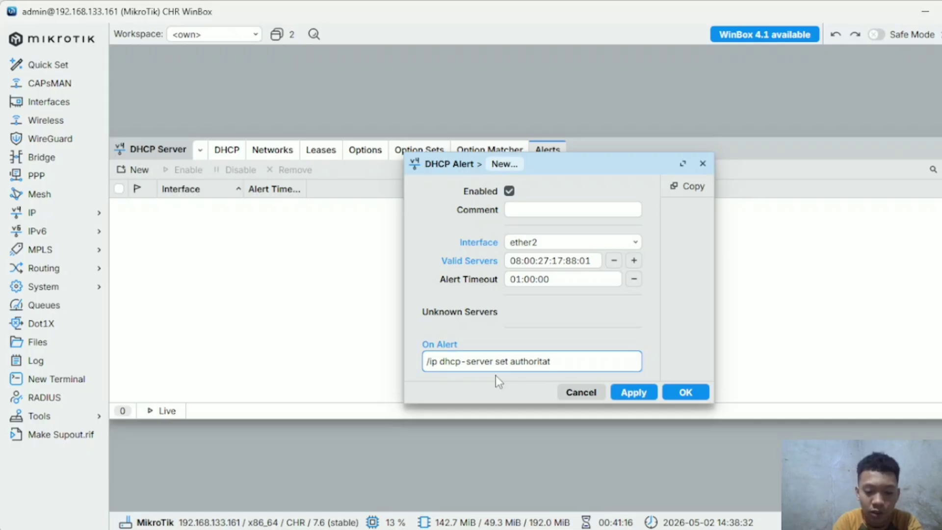
text(ive)
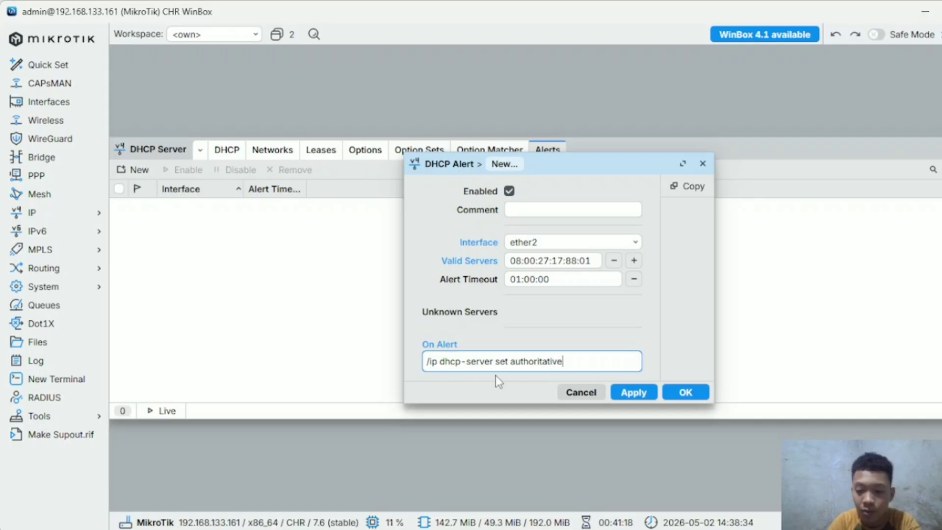
text(=yes)
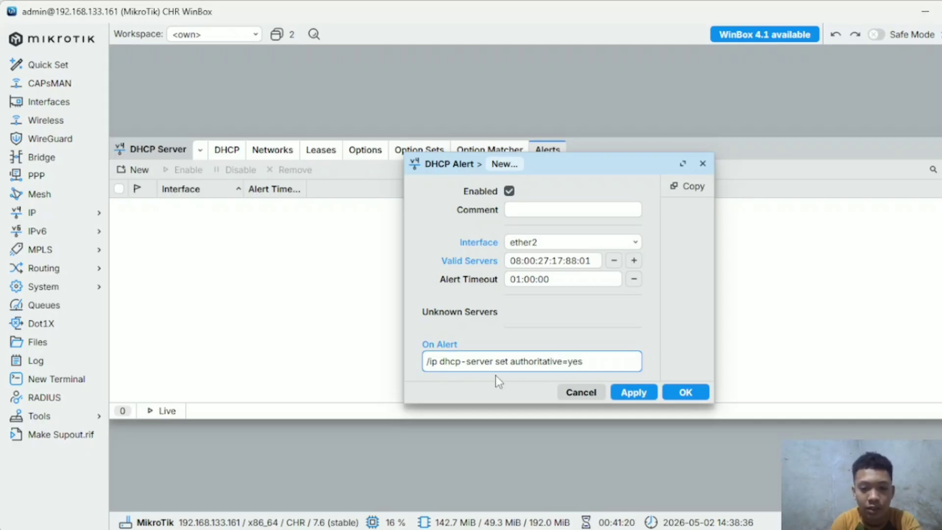
click(625, 395)
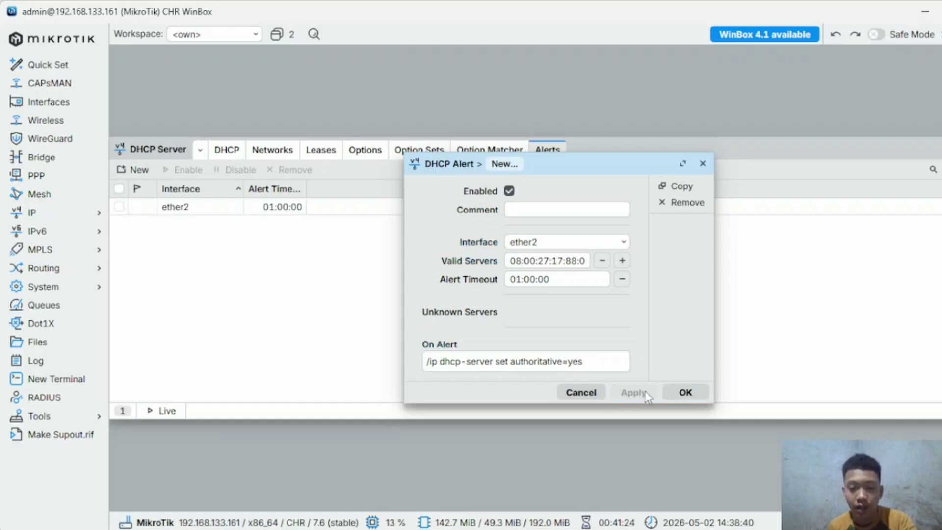
click(686, 393)
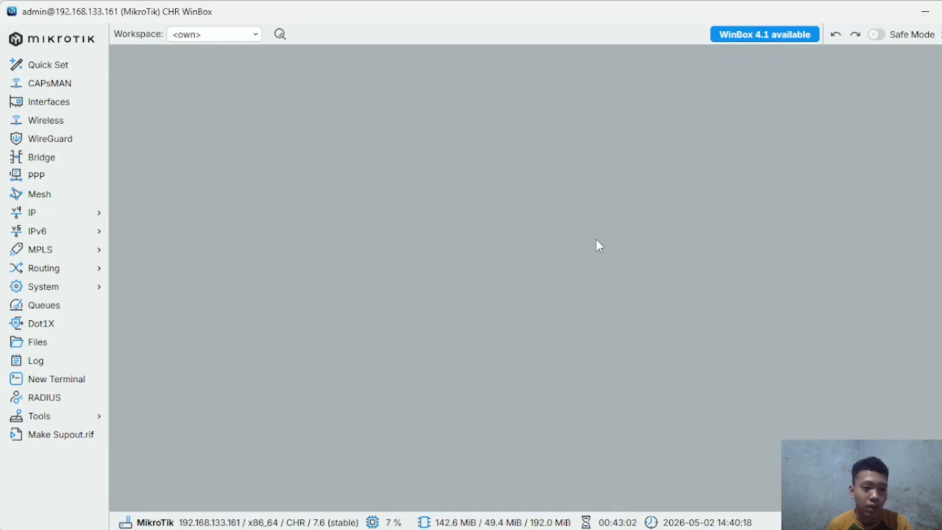
- Enable Bridge All LAN Ports and NAT for the local network in Quick Set and save the configuration
click(15, 71)
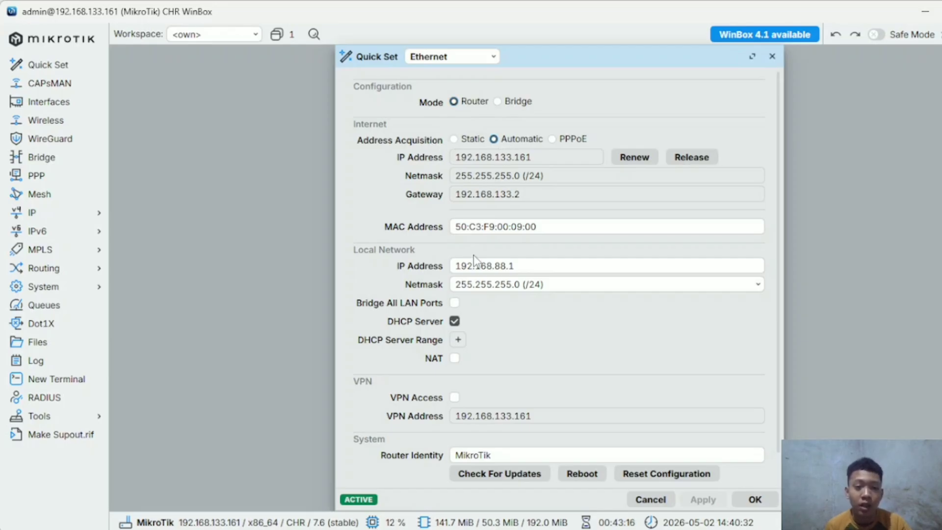
mouse_move(445, 263)
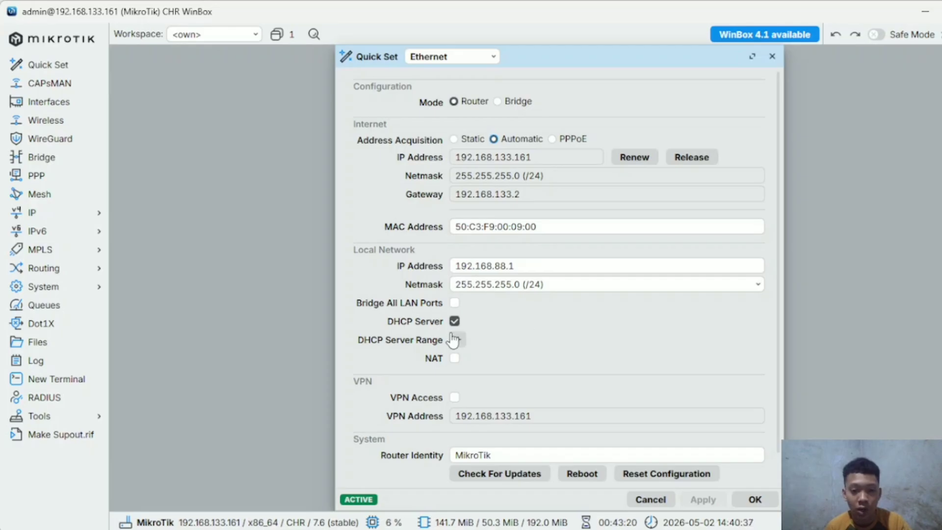
click(454, 304)
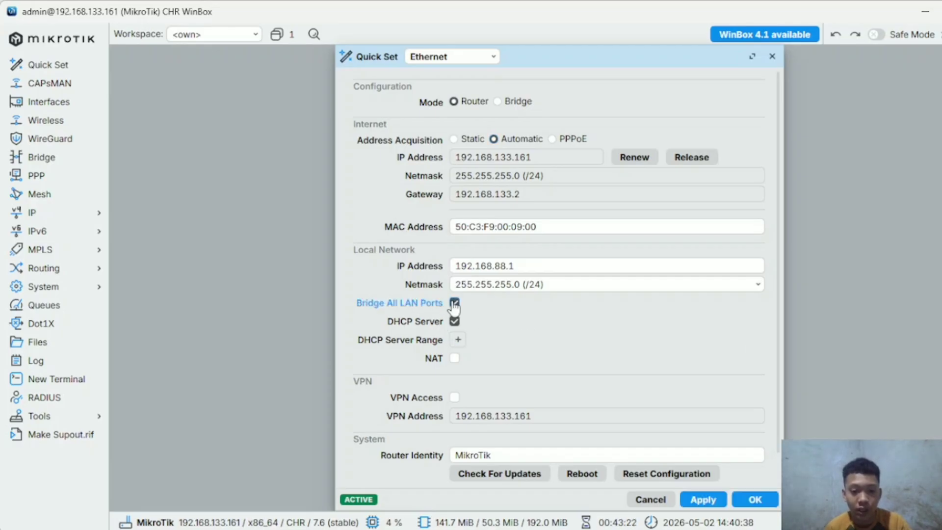
click(456, 360)
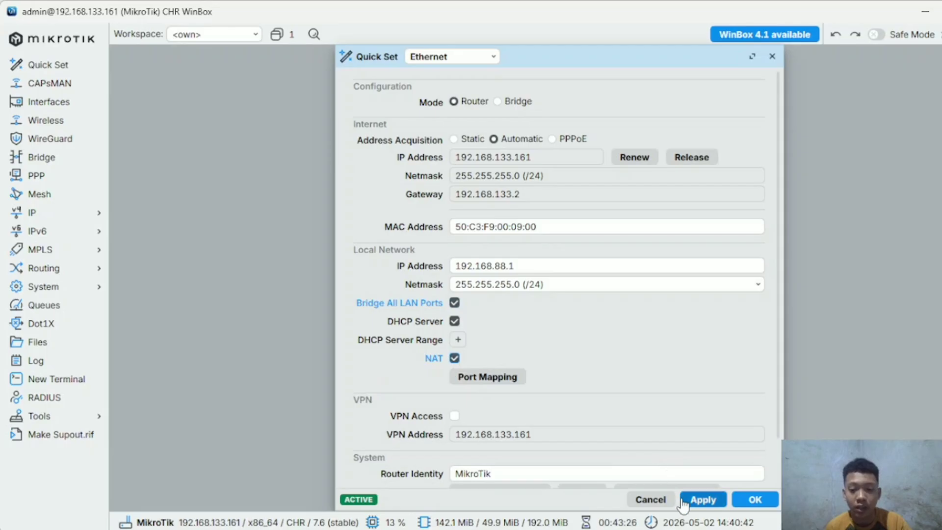
click(703, 500)
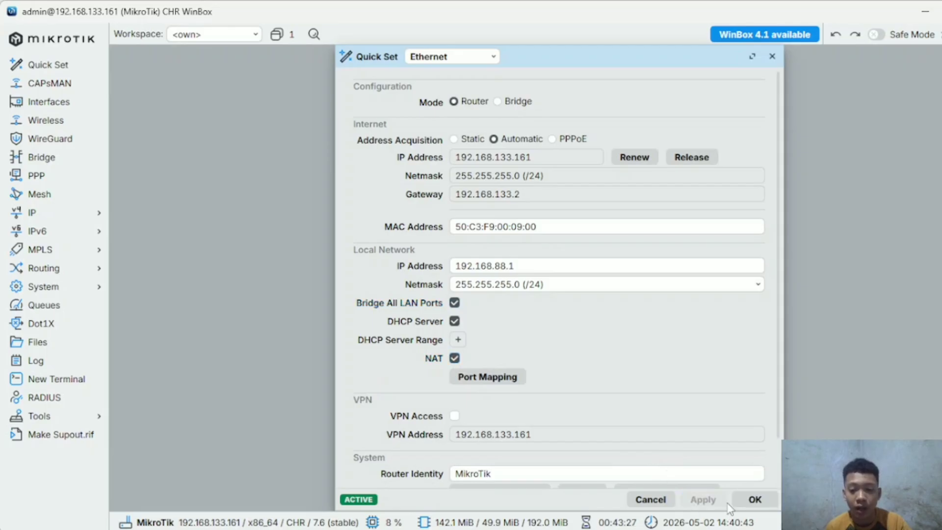
click(756, 501)
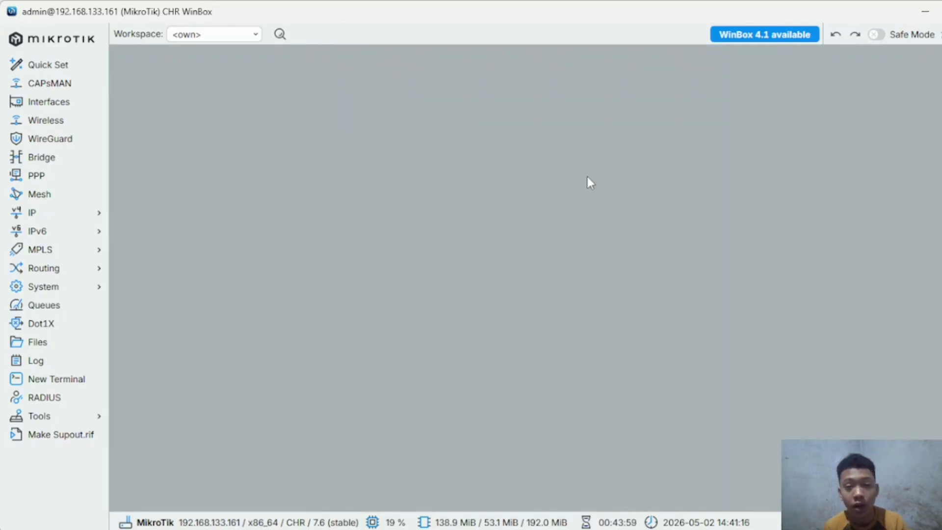